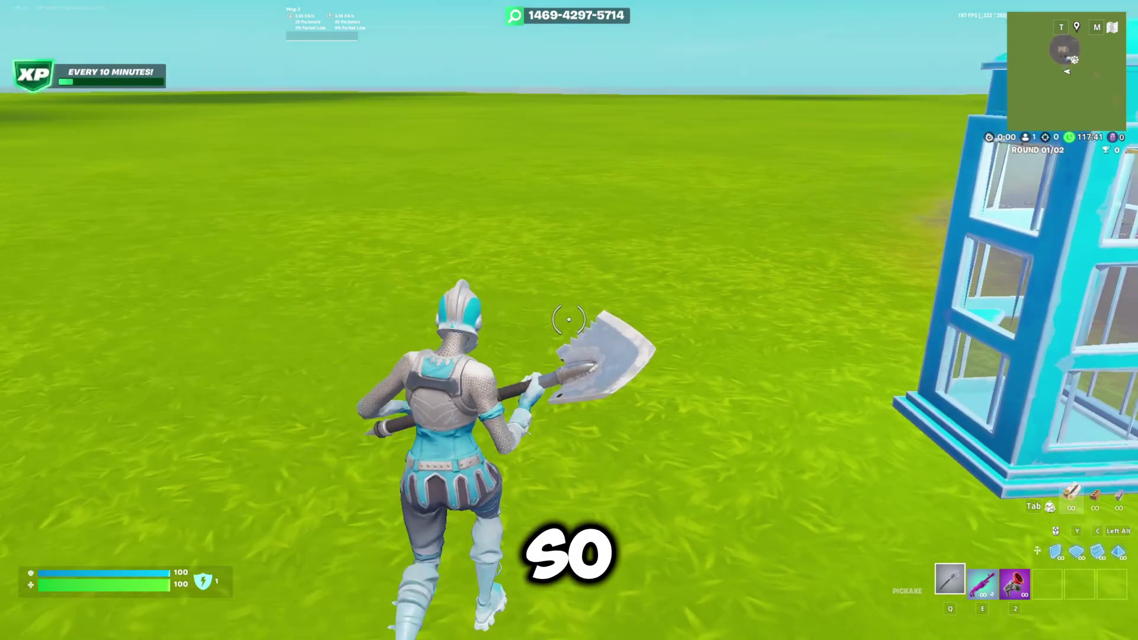
{"action": "key", "text": "e"}
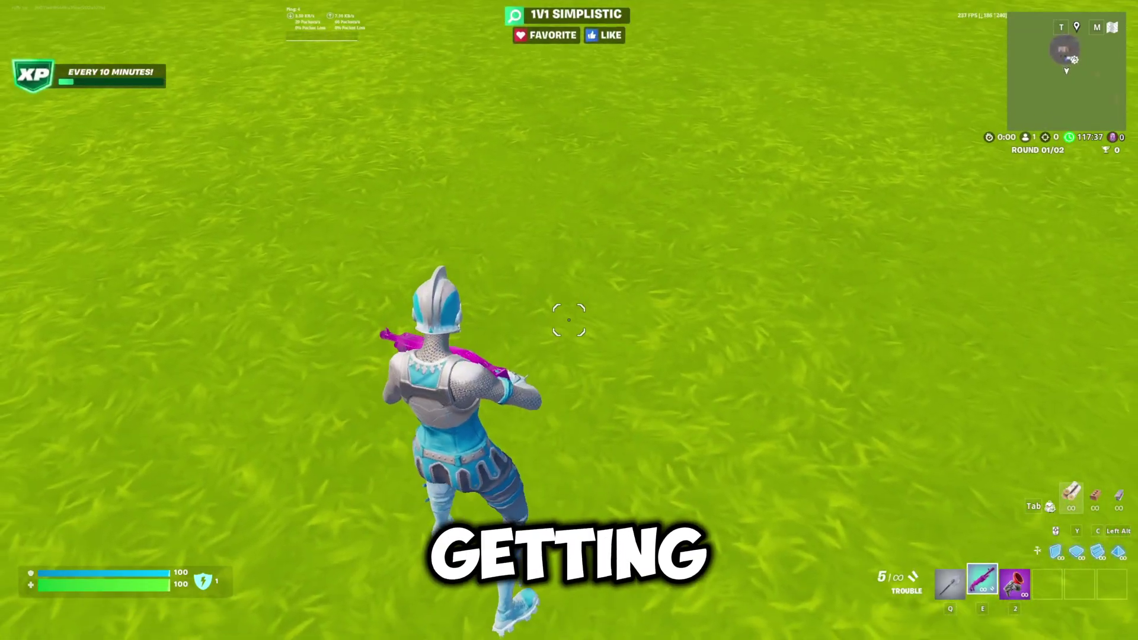
{"action": "key", "text": "q"}
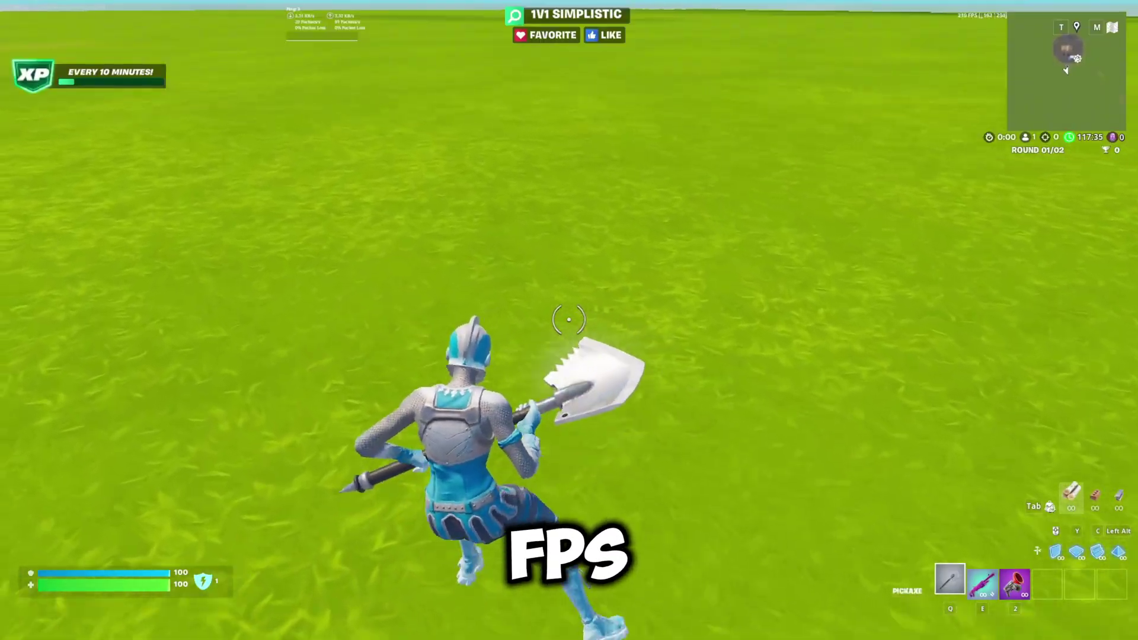
{"action": "key", "text": "b"}
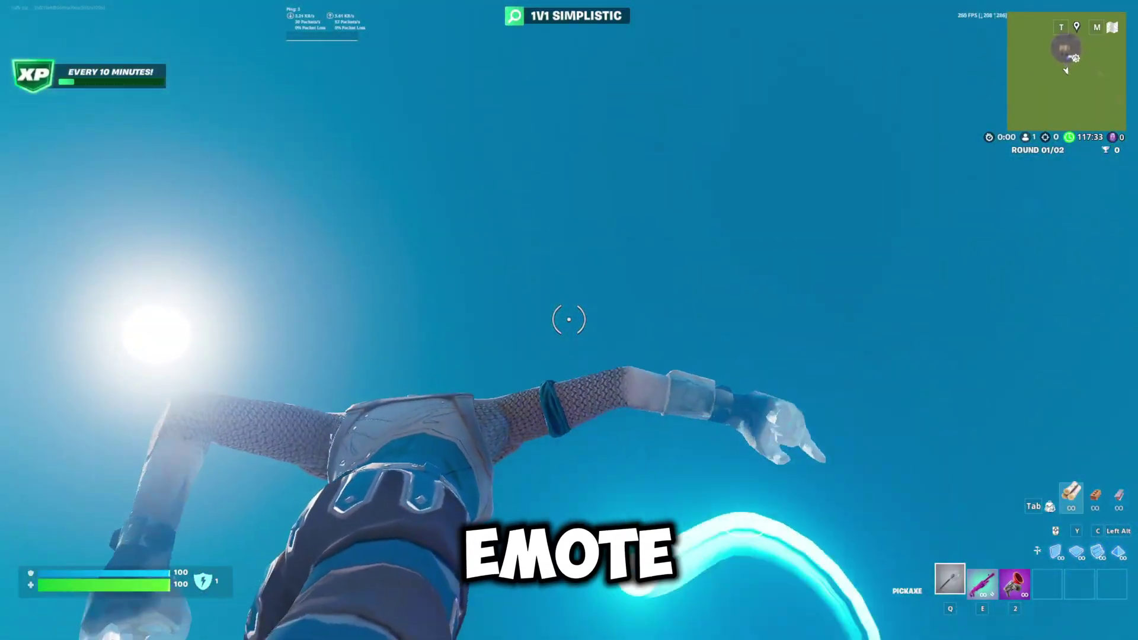
{"action": "key", "text": "e"}
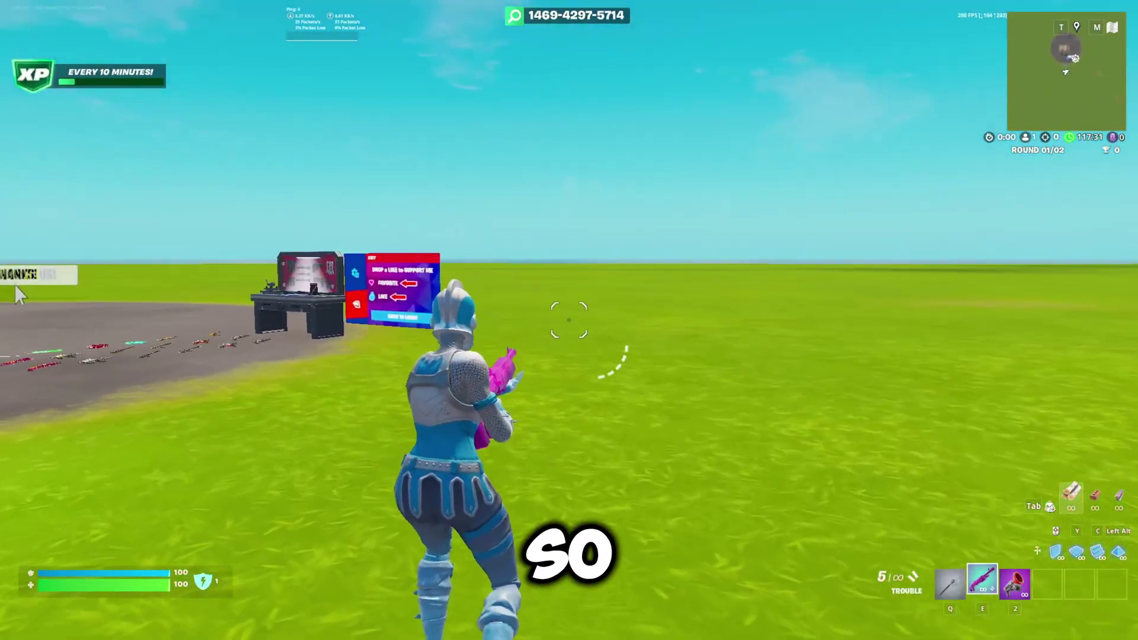
{"action": "key", "text": "q"}
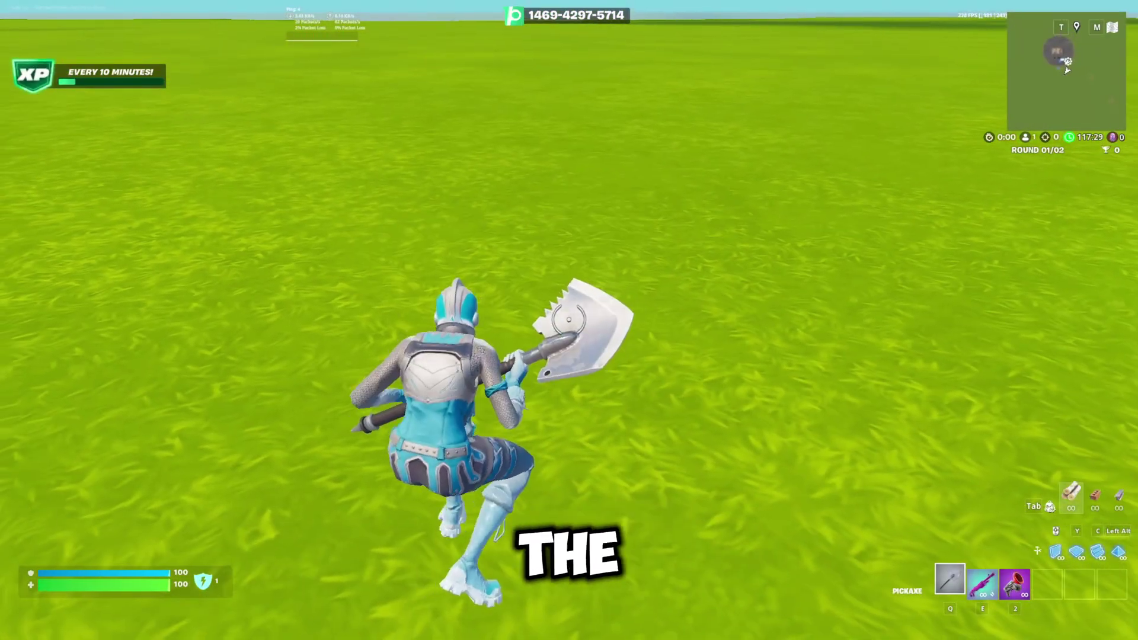
{"action": "key", "text": "e"}
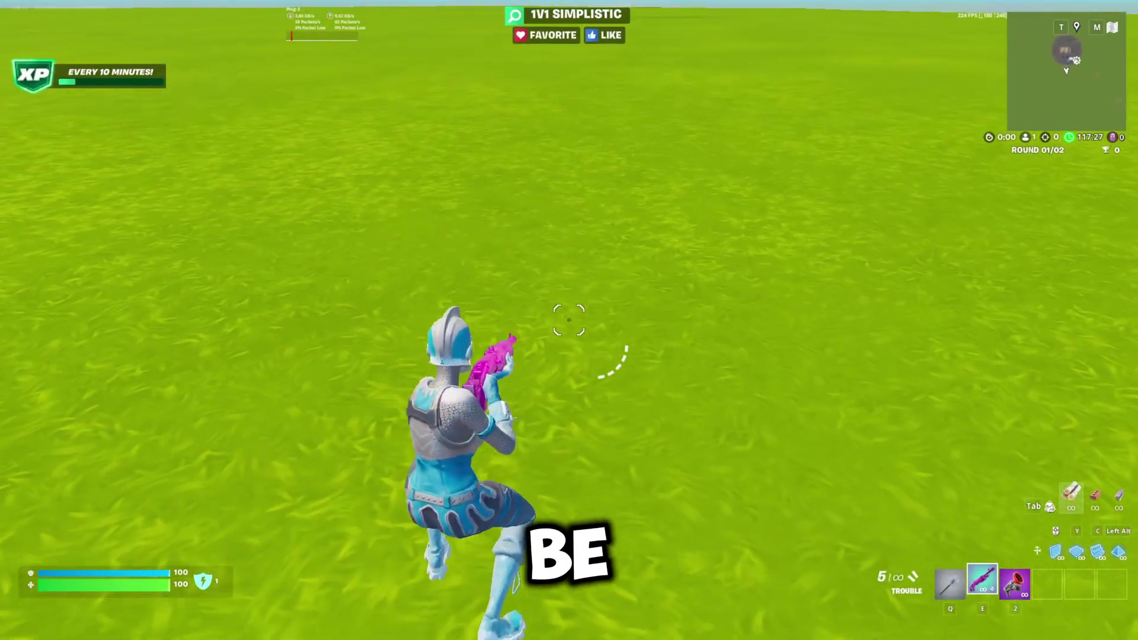
{"action": "key", "text": "ctrl"}
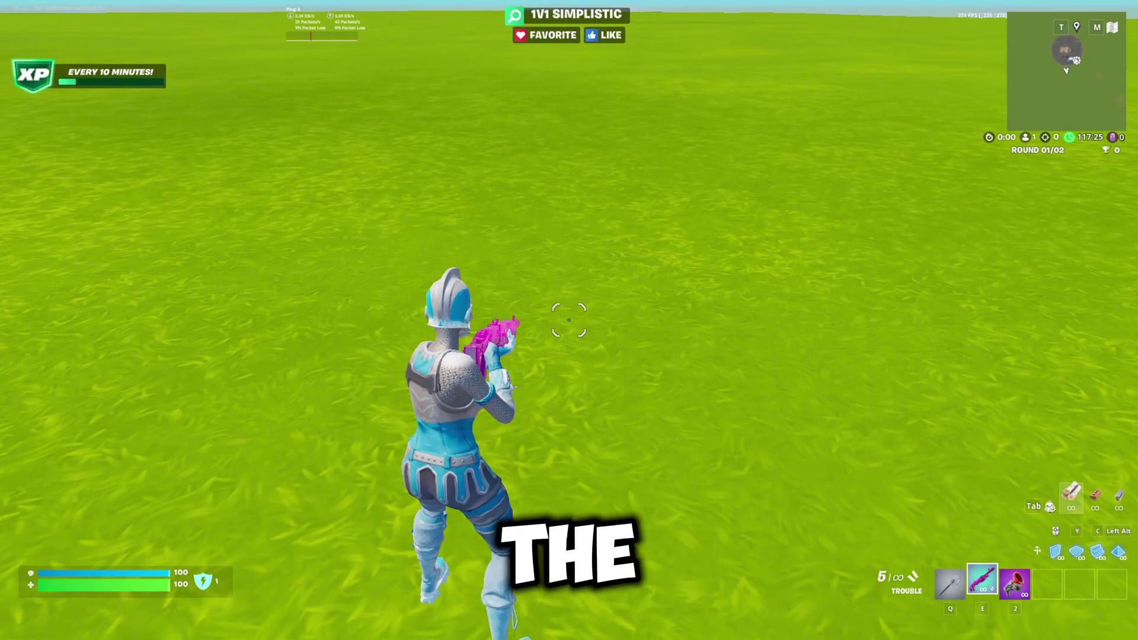
{"action": "key", "text": "ctrl"}
{"action": "key", "text": "ctrl"}
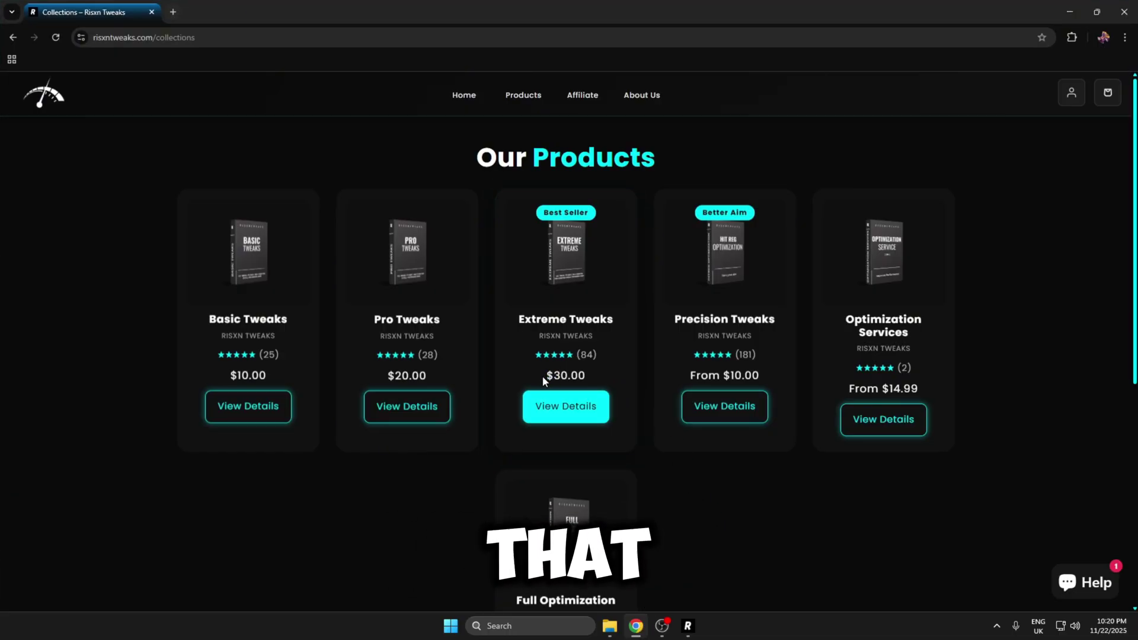
{"action": "left_click_drag", "start_coordinate": [542, 376], "coordinate": [589, 371]}
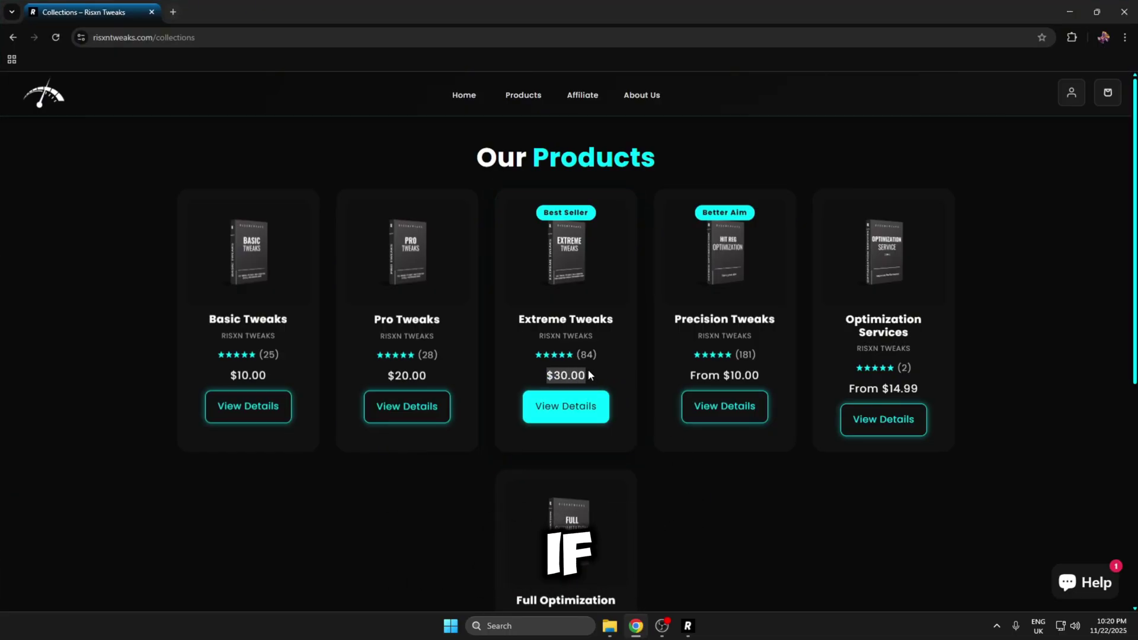
{"action": "left_click", "coordinate": [592, 375]}
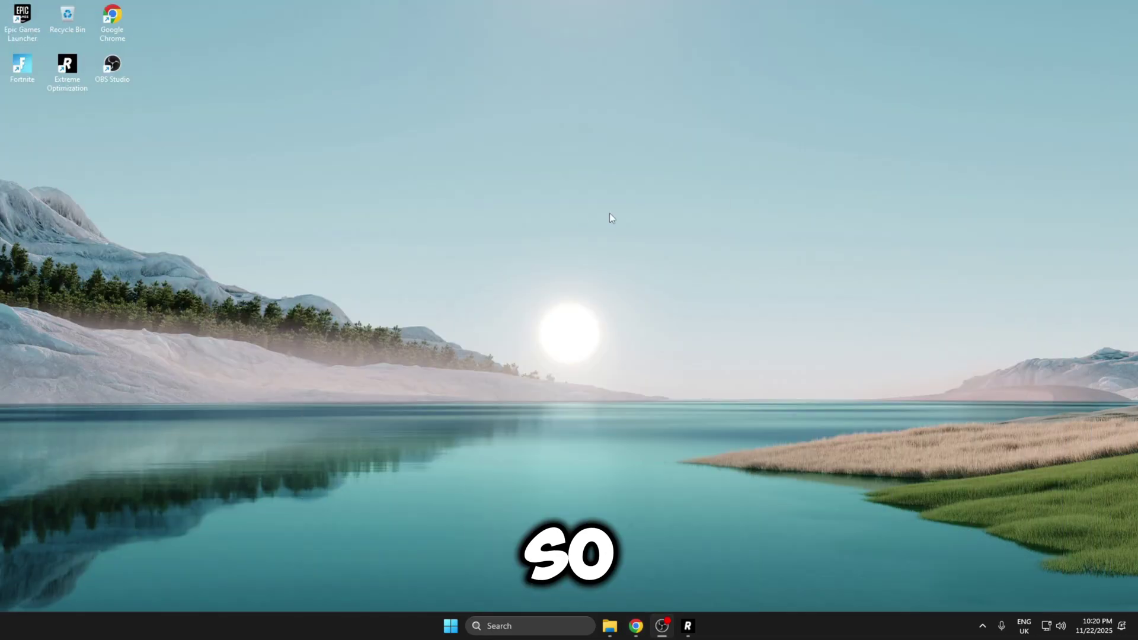
- Switch to Extreme Optimization Assistant and look through its Windows, Network, Debloat, GPU and Extra Optimization pages
{"action": "left_click", "coordinate": [688, 626]}
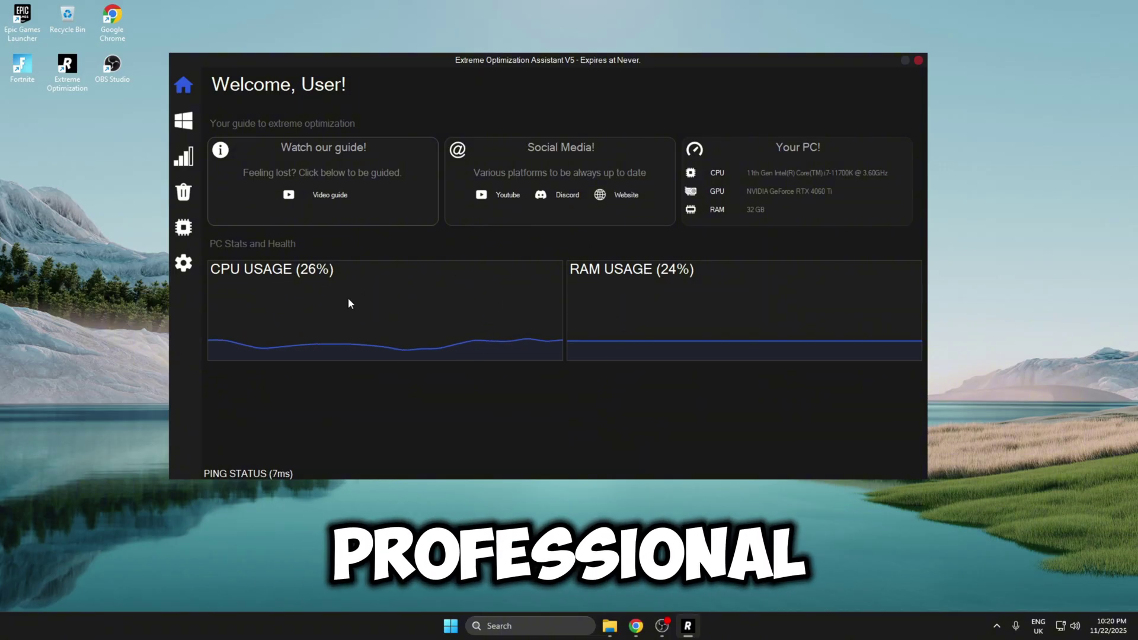
{"action": "mouse_move", "coordinate": [191, 121]}
{"action": "left_click", "coordinate": [241, 122]}
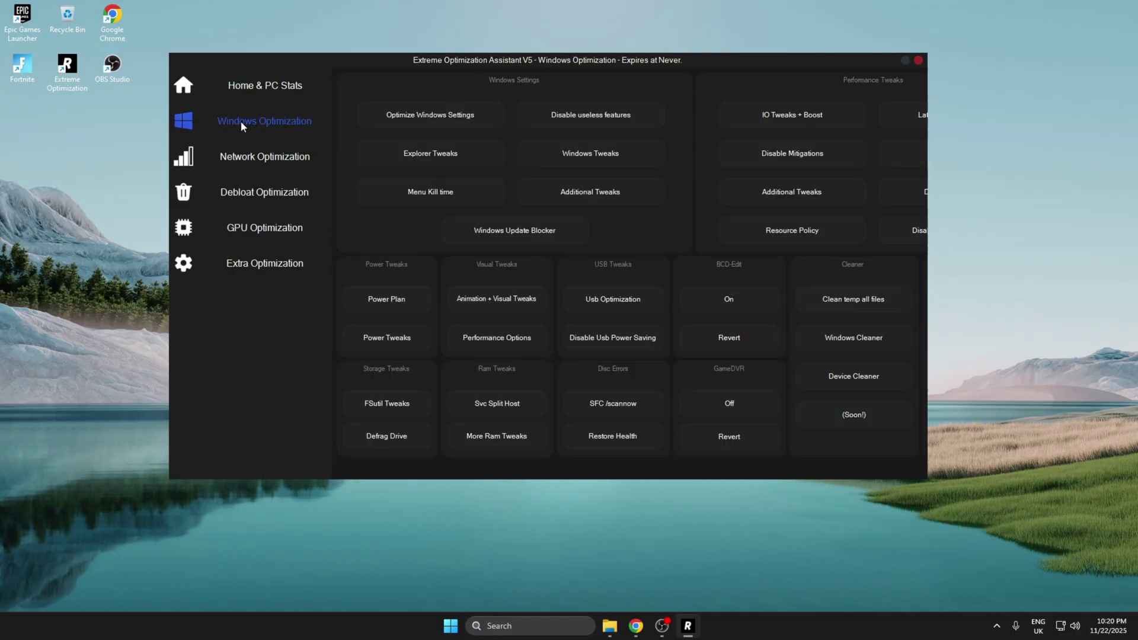
{"action": "left_click", "coordinate": [248, 158]}
{"action": "left_click", "coordinate": [258, 194]}
{"action": "left_click", "coordinate": [258, 231]}
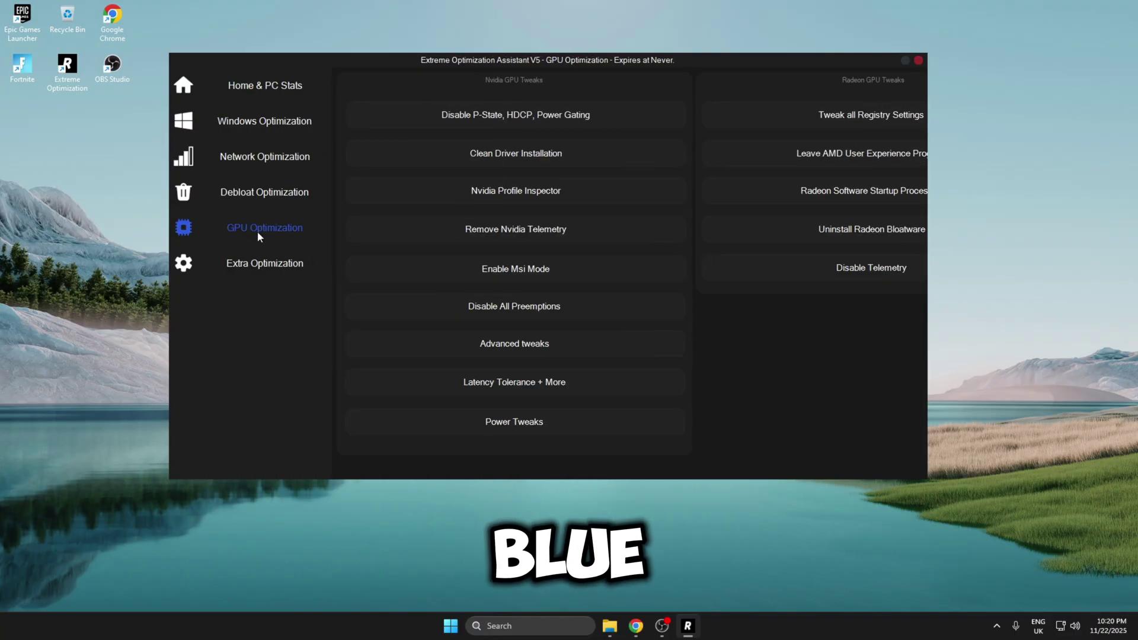
{"action": "left_click", "coordinate": [261, 265]}
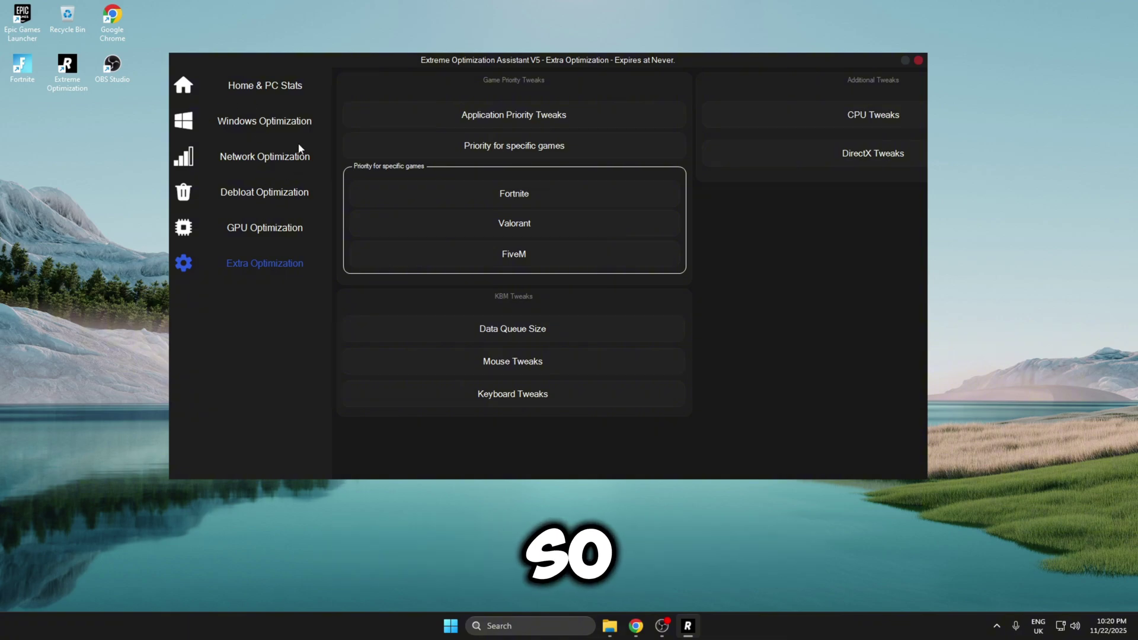
- In Windows Optimization, apply Optimize Windows Settings, Disable useless features, Explorer Tweaks, Windows Tweaks, Menu Kill time and Additional Tweaks
{"action": "left_click", "coordinate": [241, 122]}
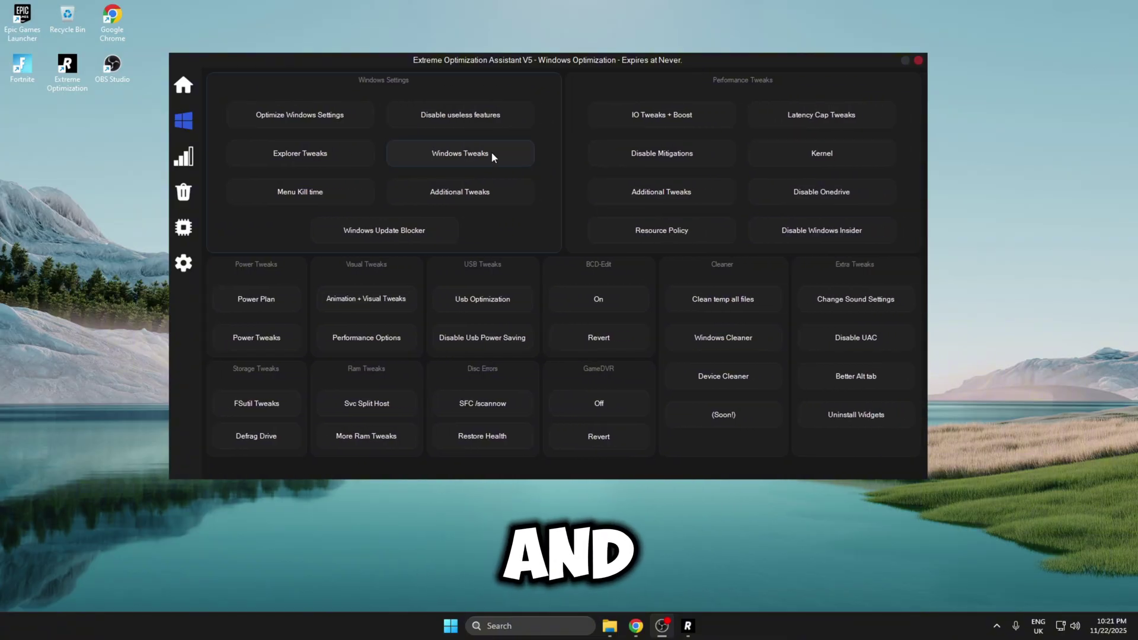
{"action": "left_click", "coordinate": [322, 119]}
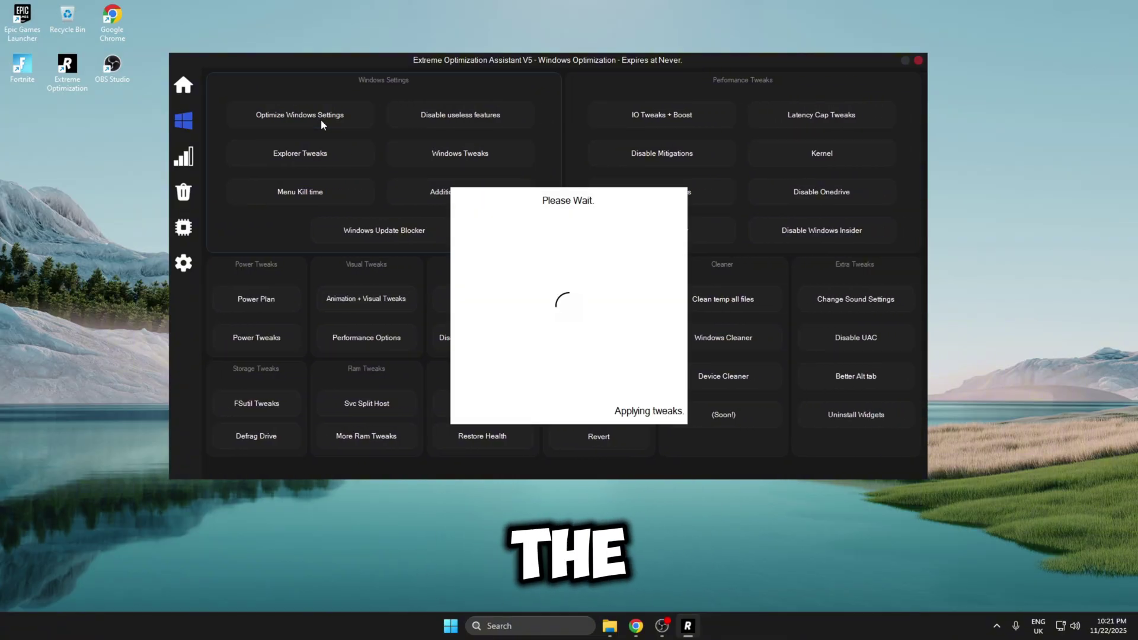
{"action": "left_click", "coordinate": [447, 116]}
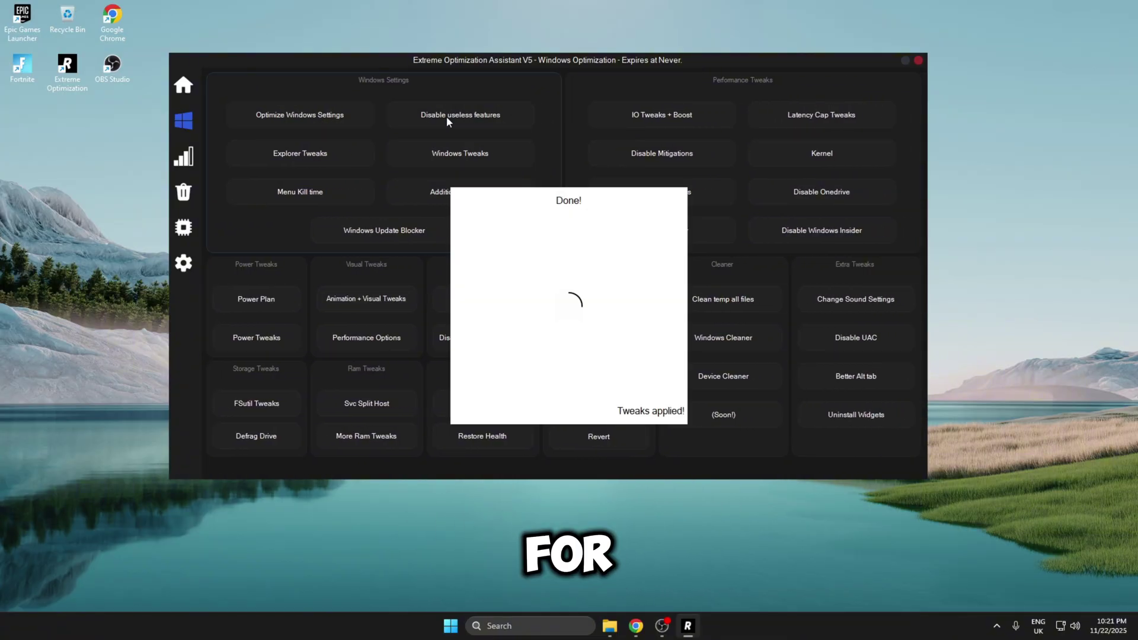
{"action": "left_click", "coordinate": [302, 158]}
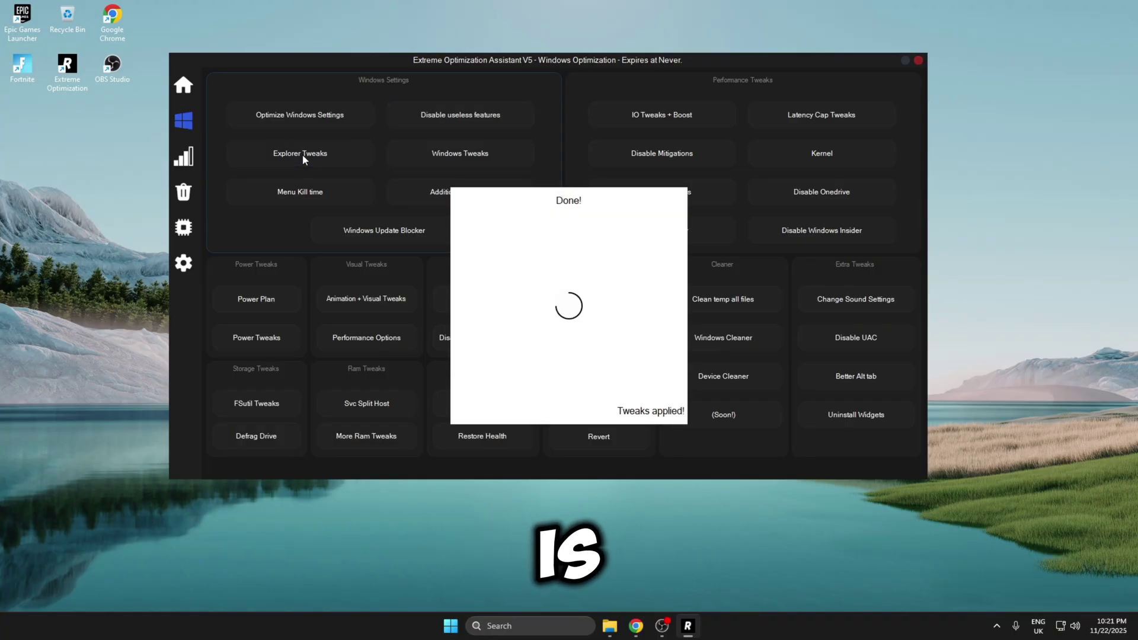
{"action": "left_click", "coordinate": [470, 154]}
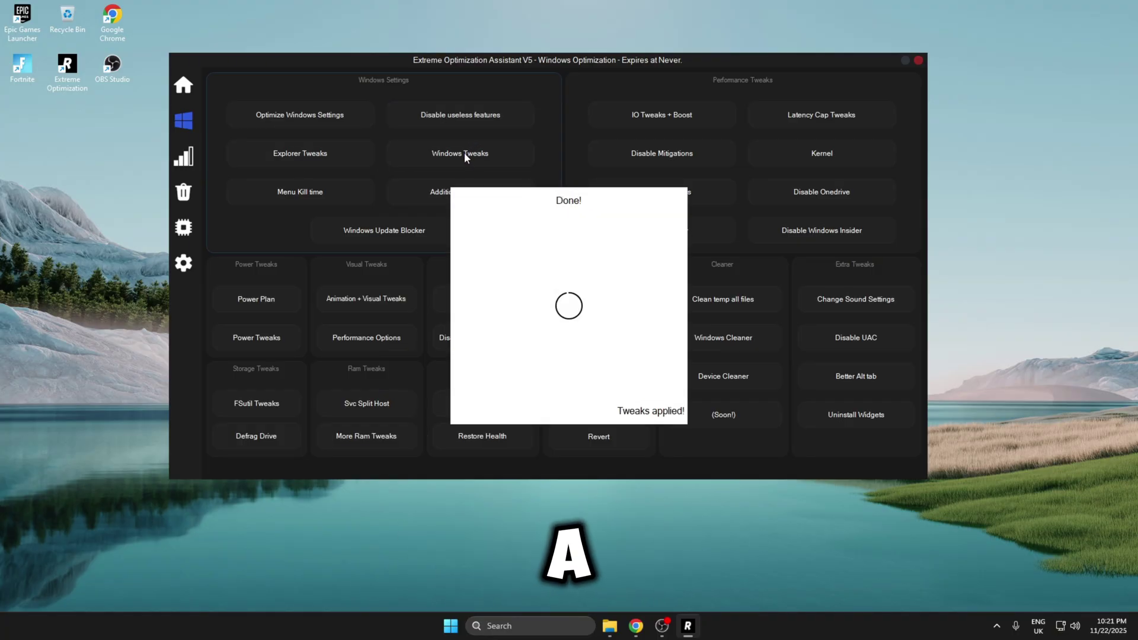
{"action": "left_click", "coordinate": [345, 200]}
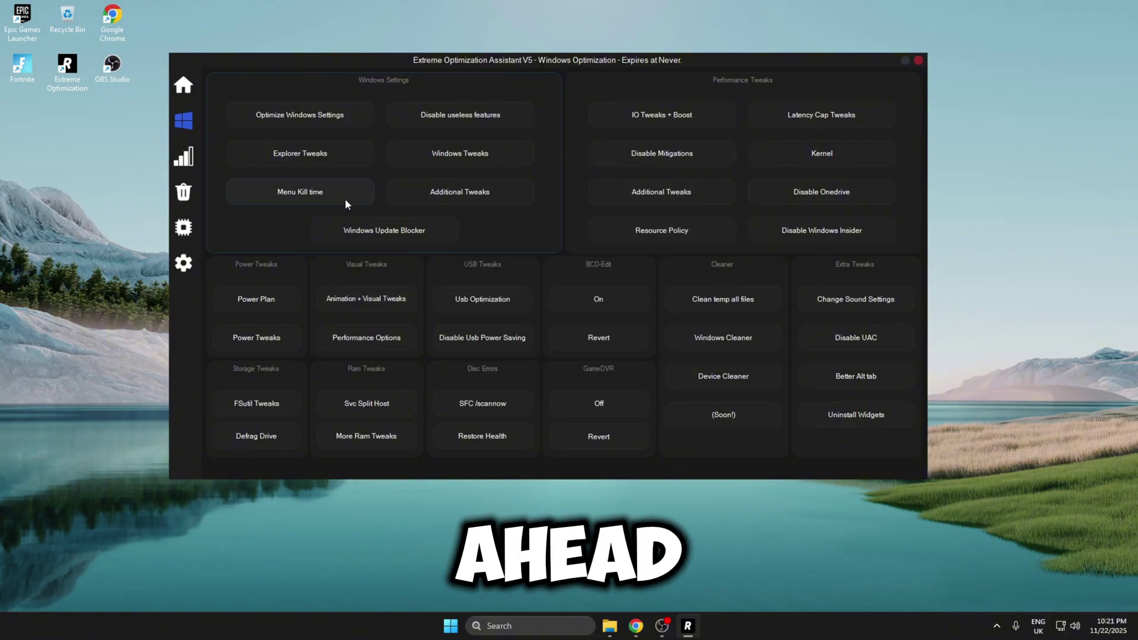
{"action": "left_click", "coordinate": [429, 198]}
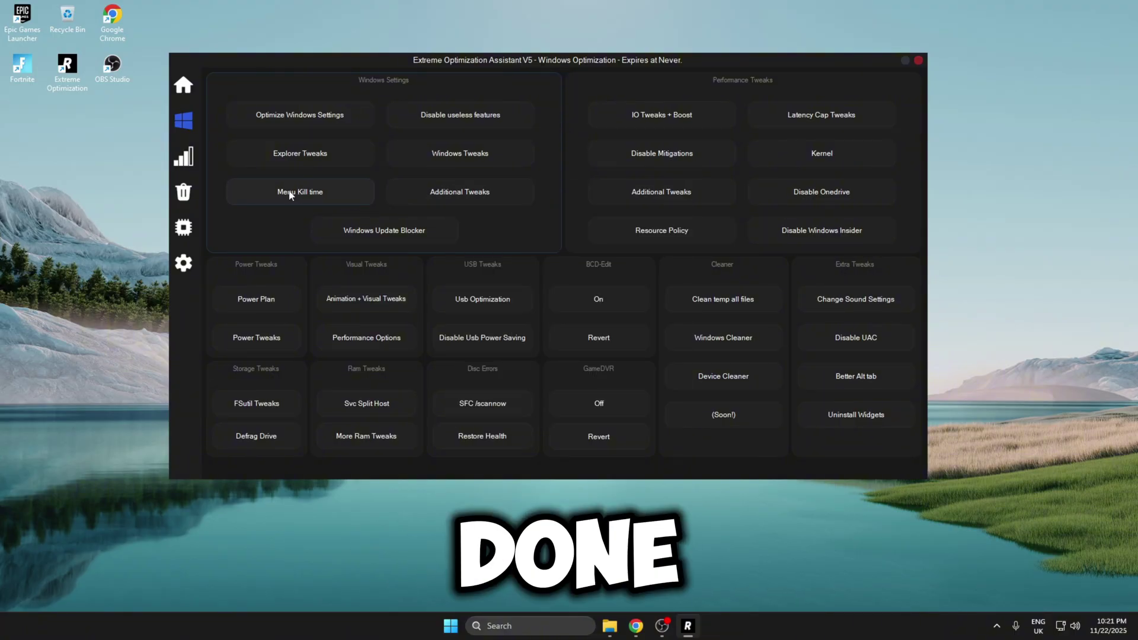
- Apply the Enable Netadapter Processor tweak from the Network Optimization category
{"action": "mouse_move", "coordinate": [241, 135]}
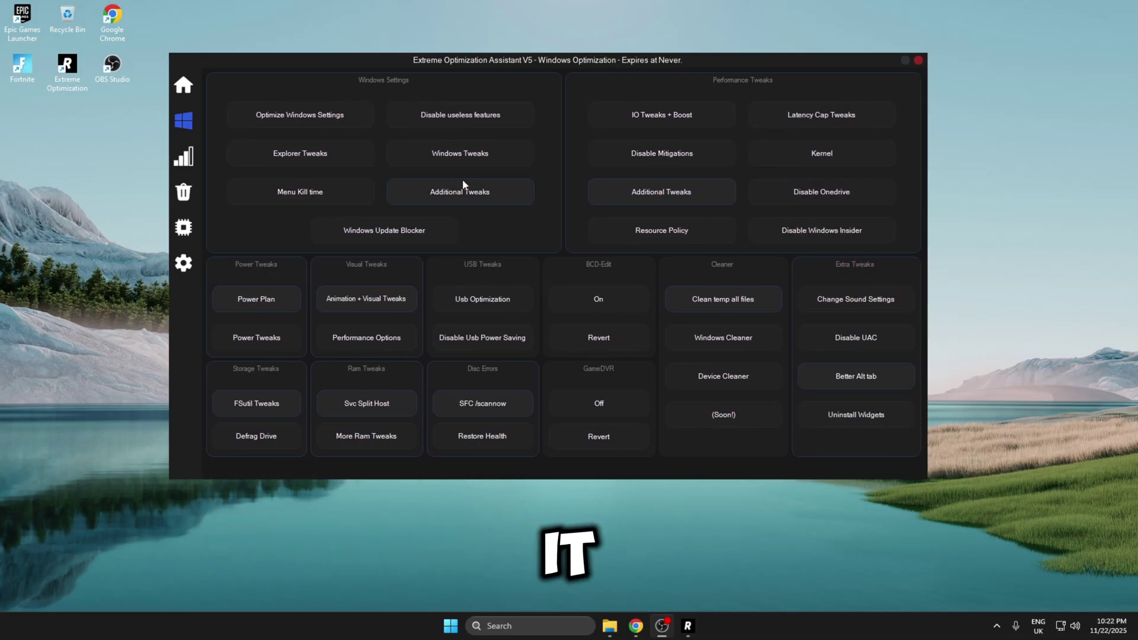
{"action": "mouse_move", "coordinate": [208, 160]}
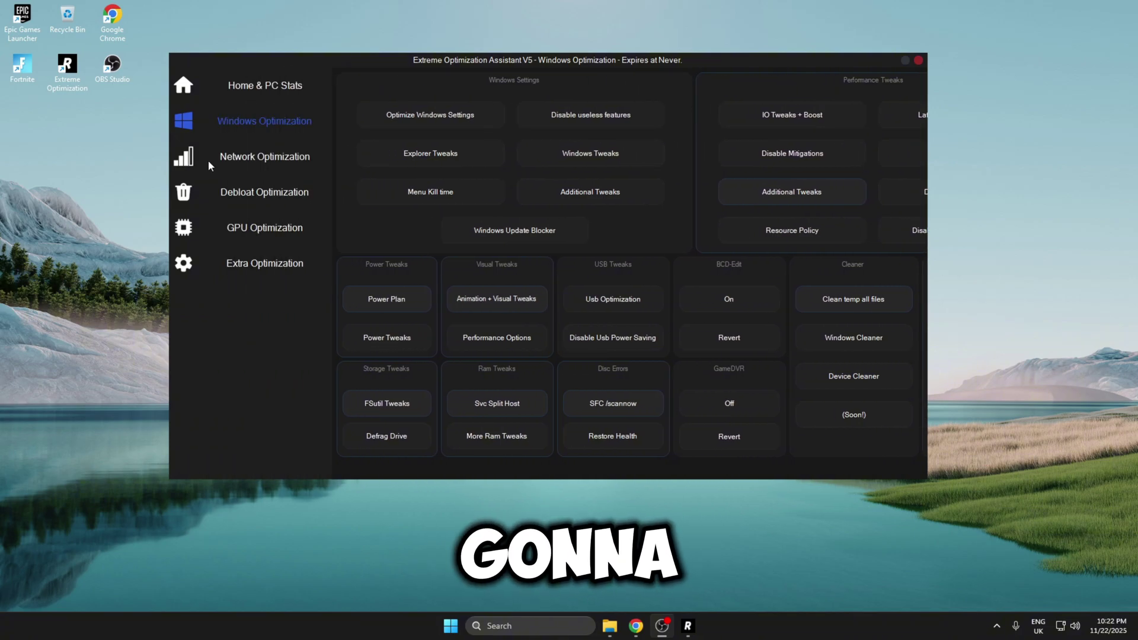
{"action": "left_click", "coordinate": [263, 158]}
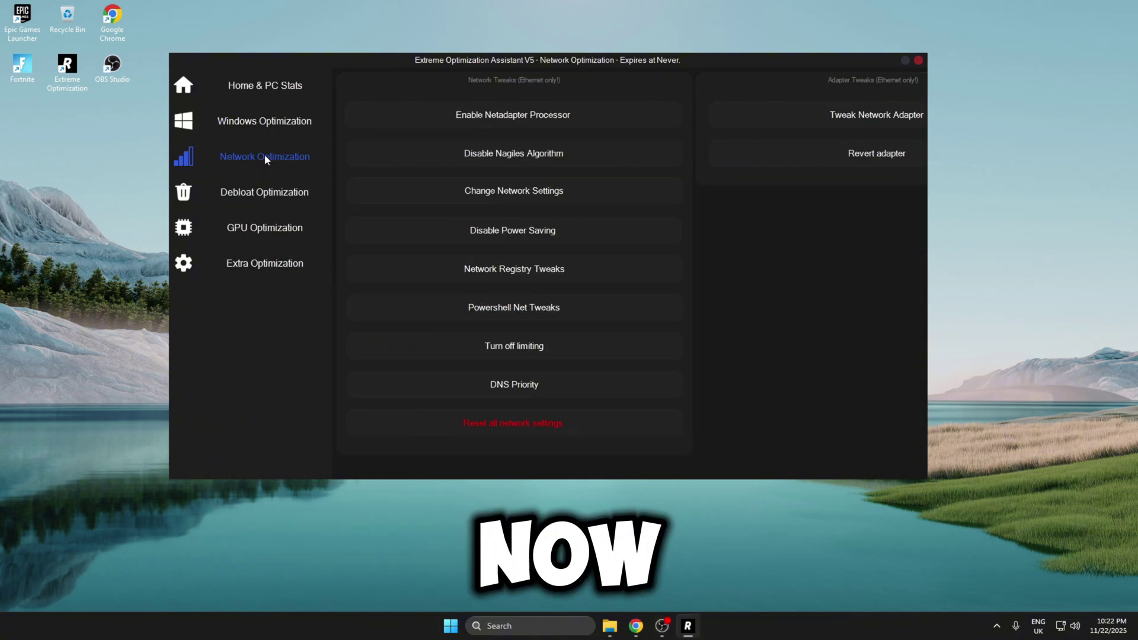
{"action": "left_click", "coordinate": [391, 123]}
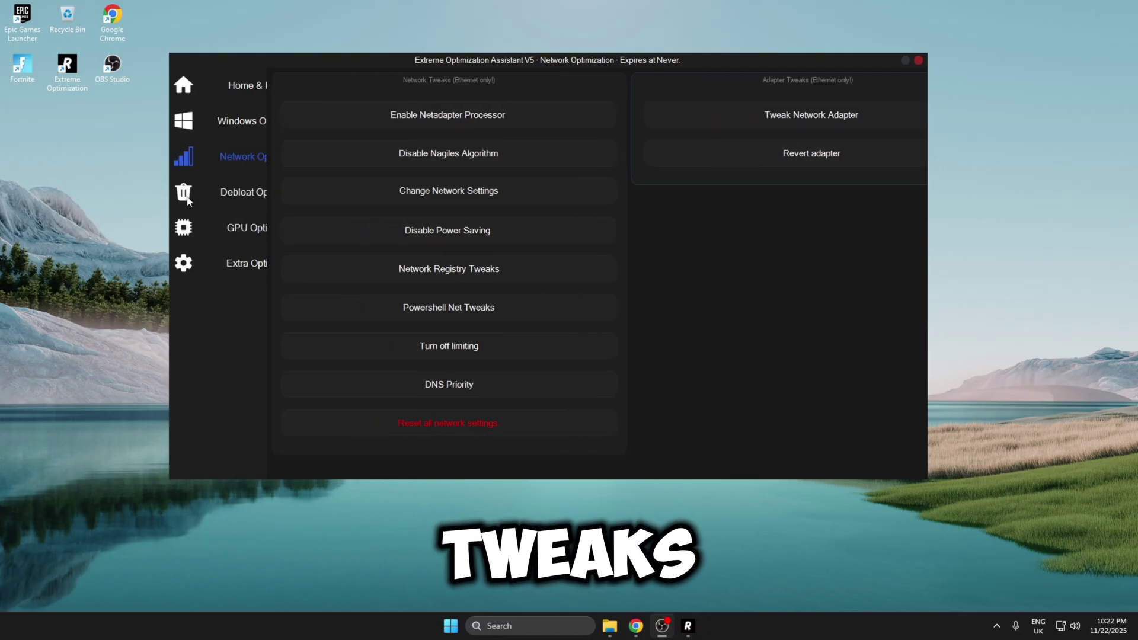
- Apply Disable Unnecessary Services under Process Lowering in the Debloat Optimization category
{"action": "left_click", "coordinate": [264, 197]}
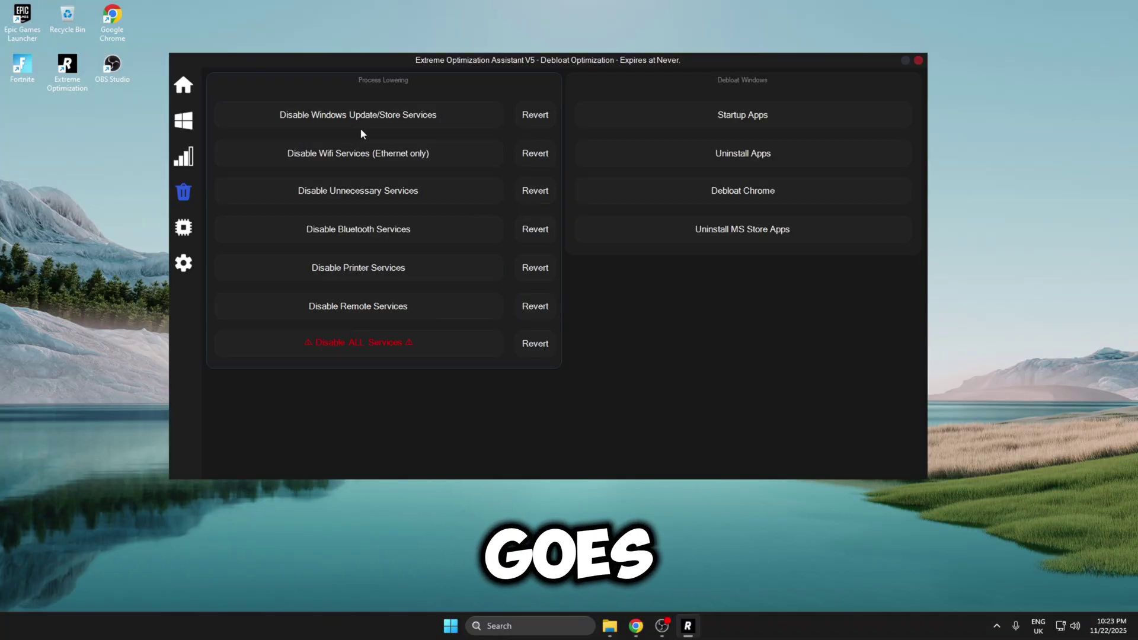
{"action": "left_click", "coordinate": [390, 189]}
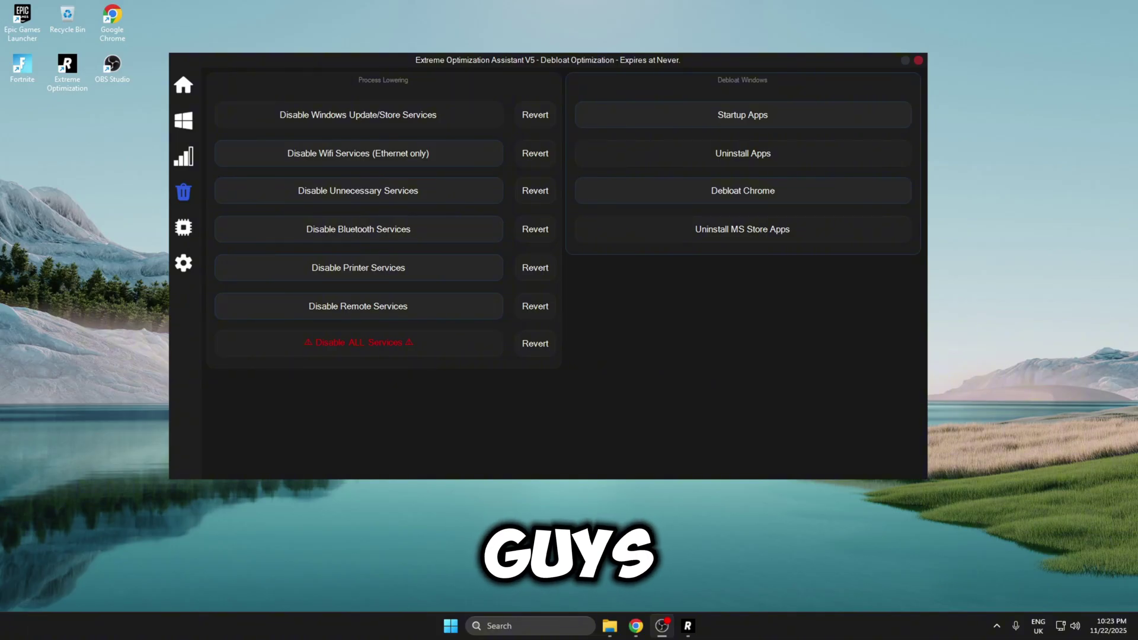
- Apply the Nvidia tweak Disable P-State, HDCP, Power Gating from the GPU Optimization category
{"action": "mouse_move", "coordinate": [198, 241]}
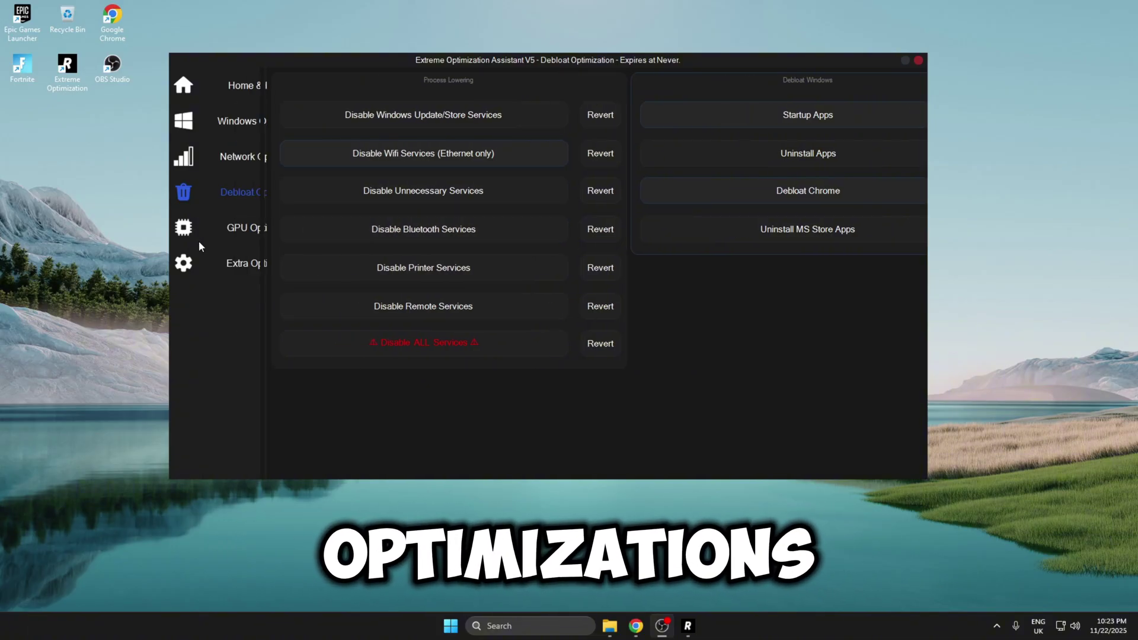
{"action": "left_click", "coordinate": [243, 228]}
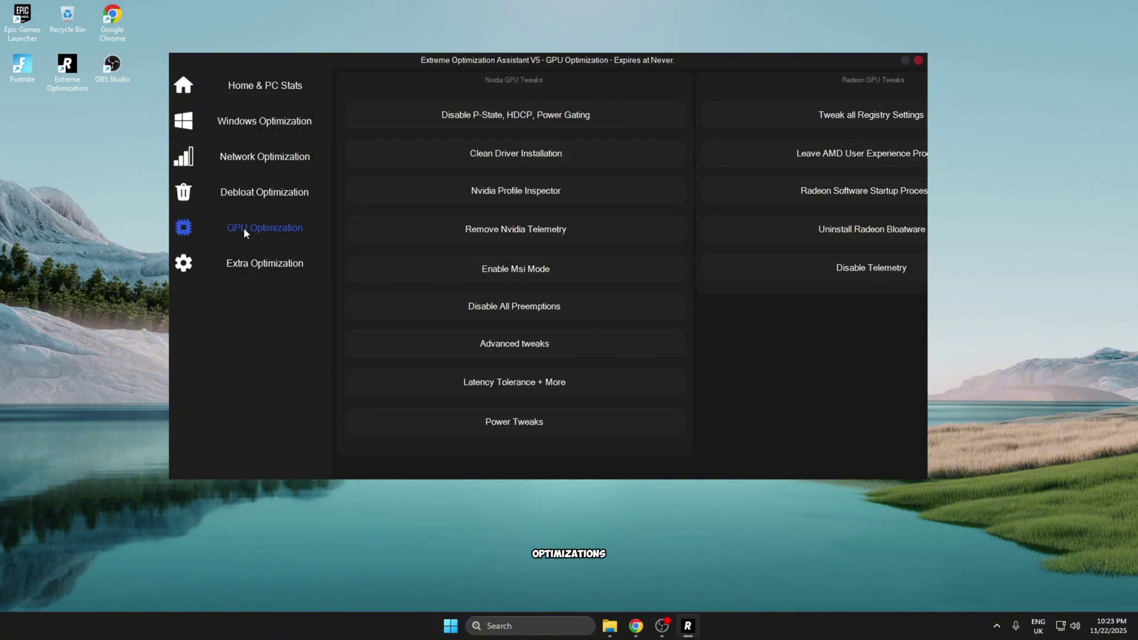
{"action": "left_click", "coordinate": [416, 114]}
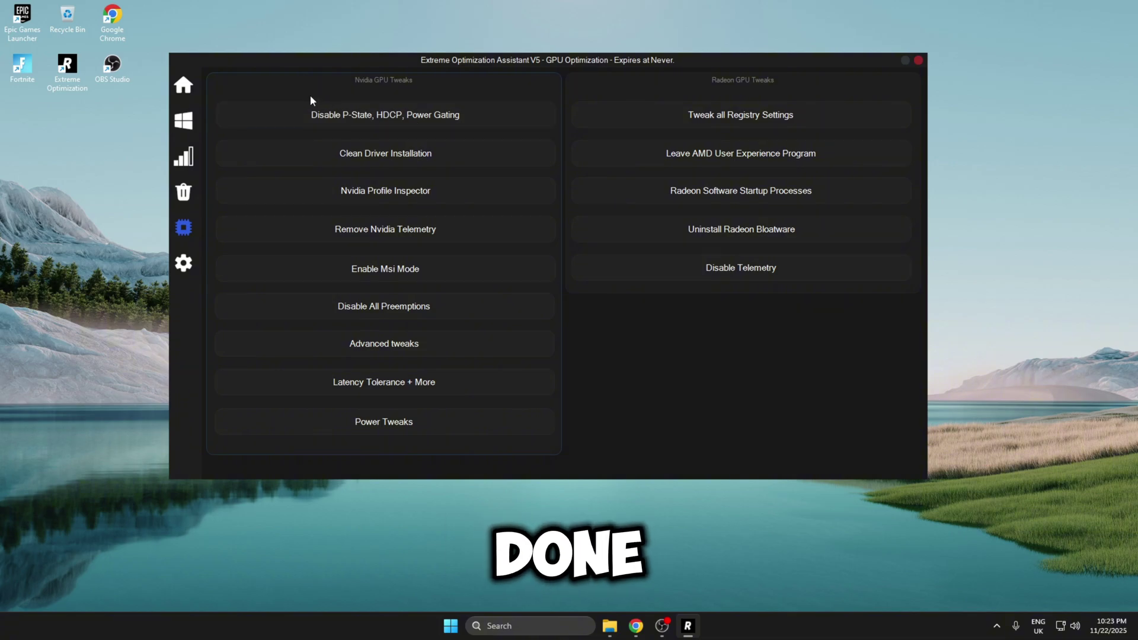
- In Extra Optimization, apply the game-specific priority tweak for Fortnite and the Data Queue Size tweak for keyboard and mouse
{"action": "mouse_move", "coordinate": [210, 259]}
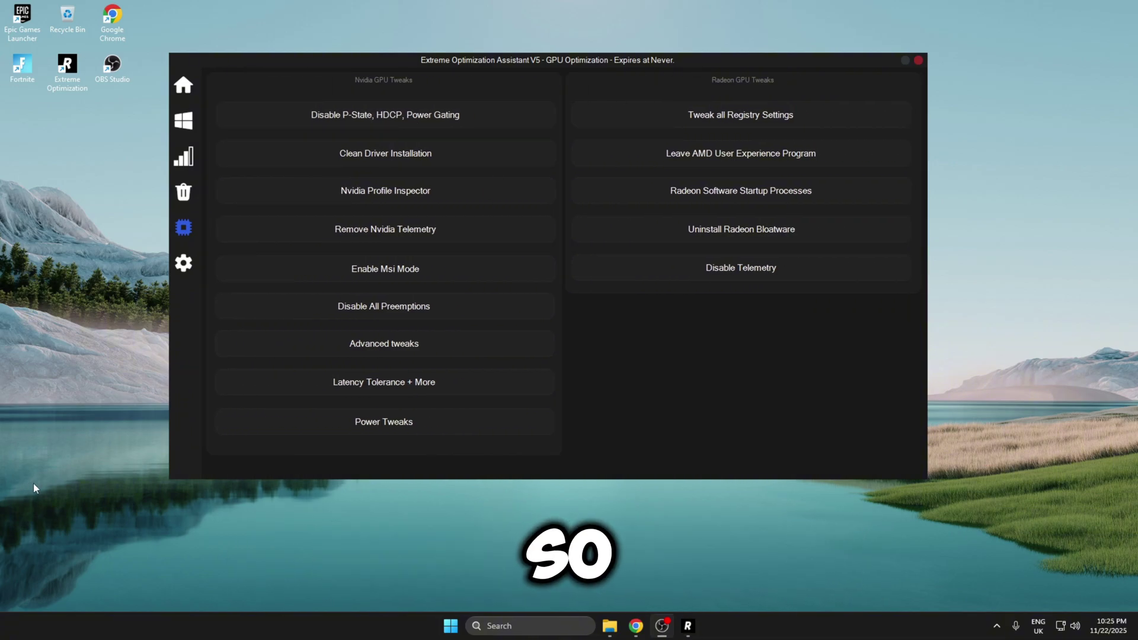
{"action": "mouse_move", "coordinate": [184, 231]}
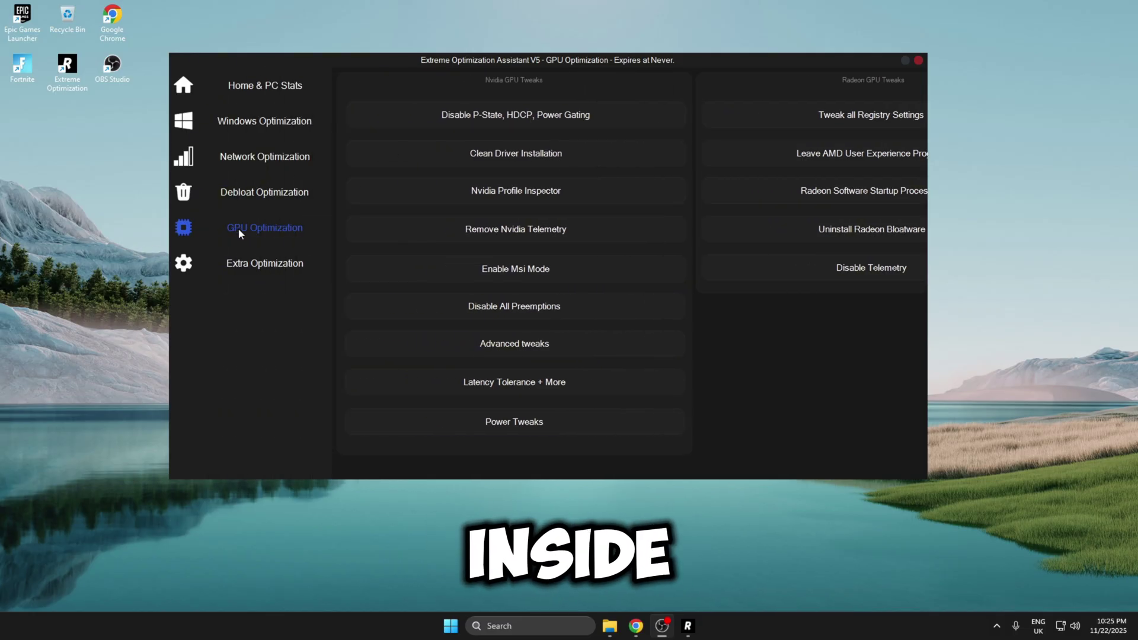
{"action": "left_click", "coordinate": [229, 266]}
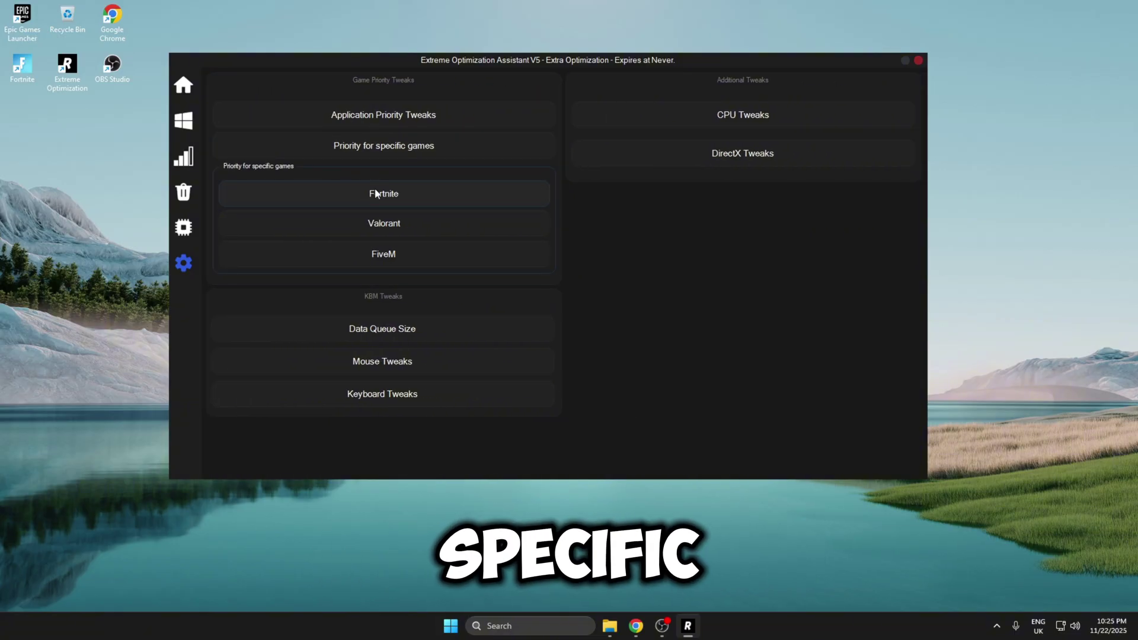
{"action": "left_click", "coordinate": [379, 201]}
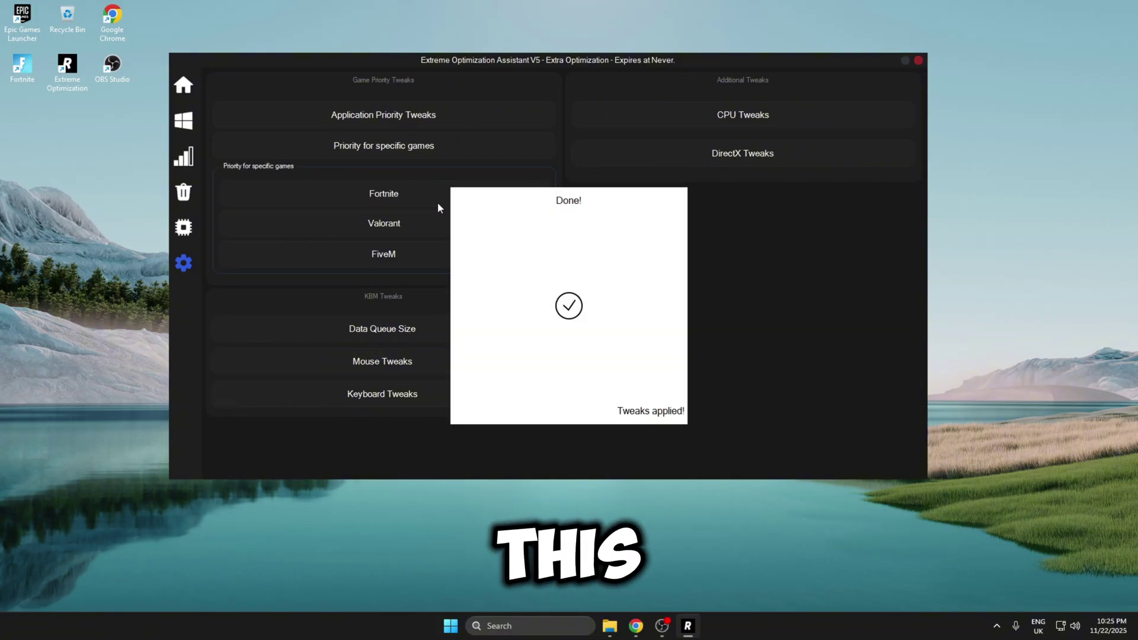
{"action": "left_click", "coordinate": [363, 336]}
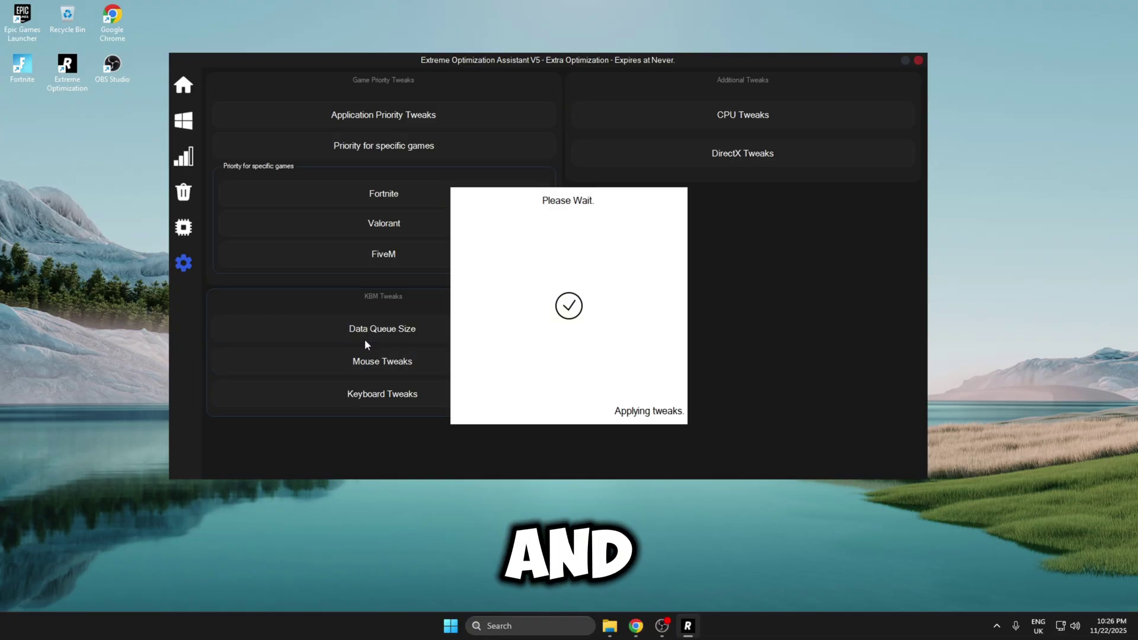
- In Extra Optimization, apply the Mouse Tweaks, Keyboard Tweaks, CPU Tweaks and DirectX Tweaks
{"action": "left_click", "coordinate": [393, 364]}
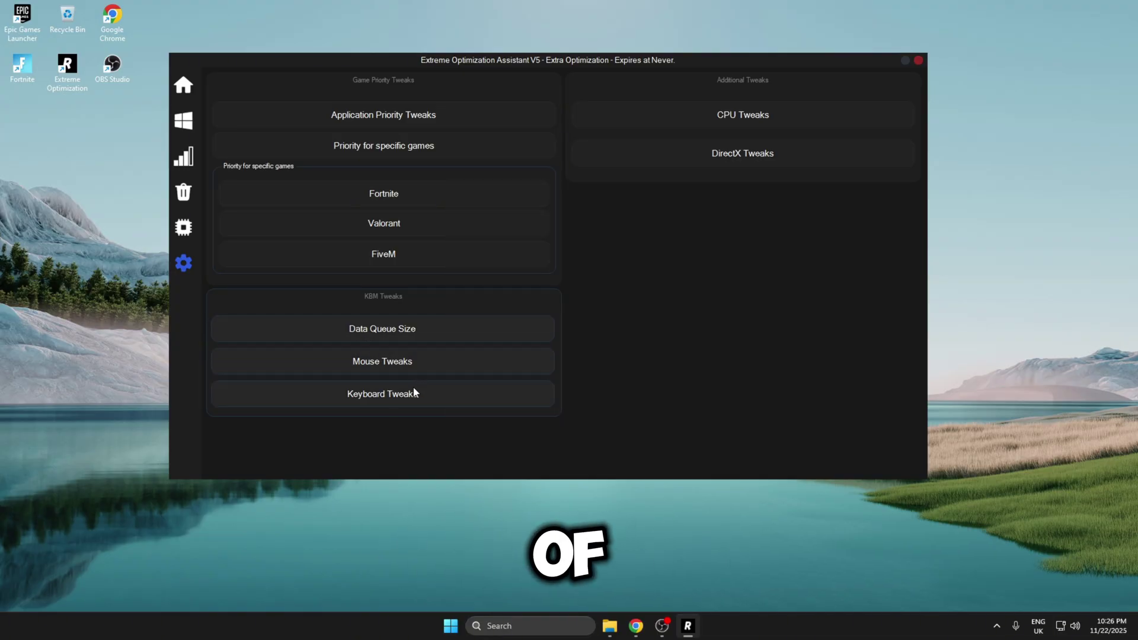
{"action": "left_click", "coordinate": [414, 390]}
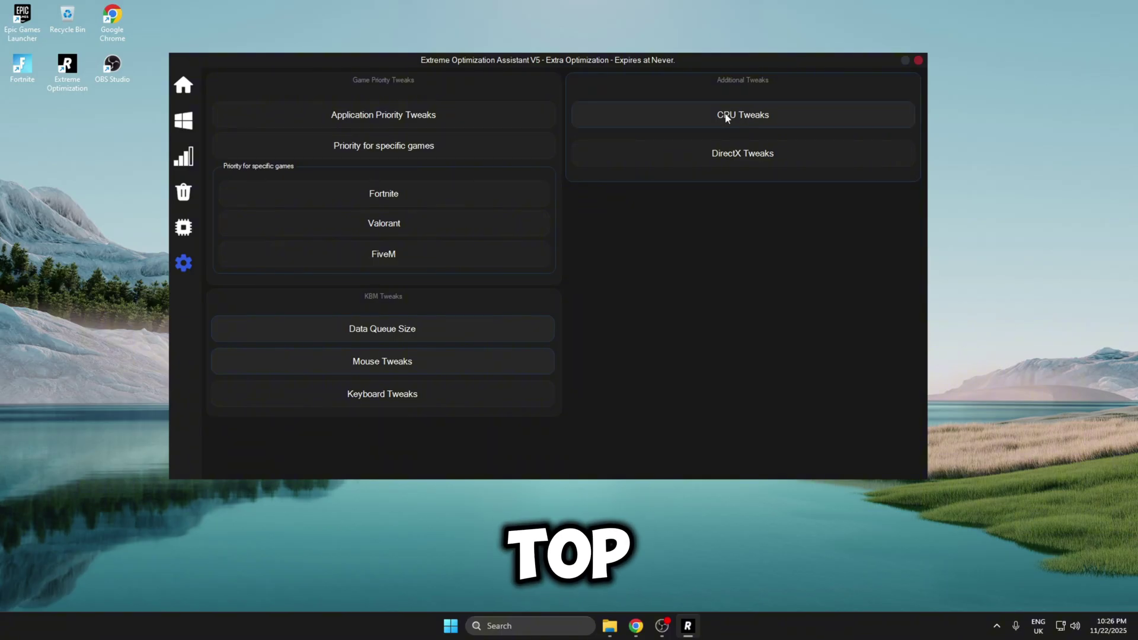
{"action": "left_click", "coordinate": [726, 117]}
{"action": "left_click", "coordinate": [734, 161]}
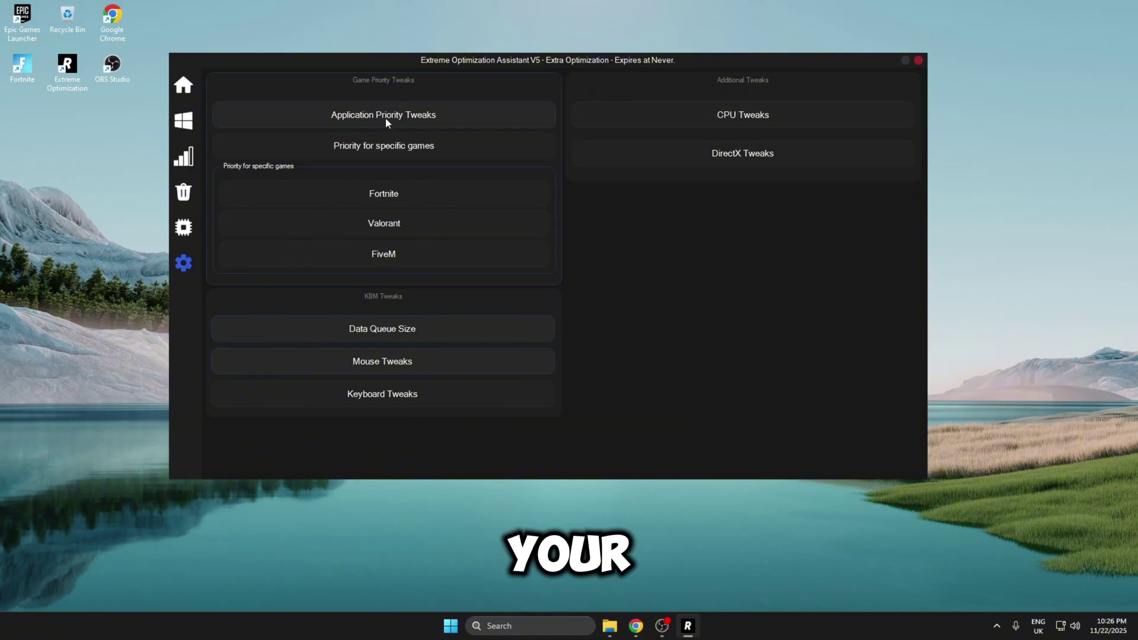
- Apply the Application Priority Tweaks and Priority for specific games, and return to the Home & PC Stats page
{"action": "left_click", "coordinate": [385, 117]}
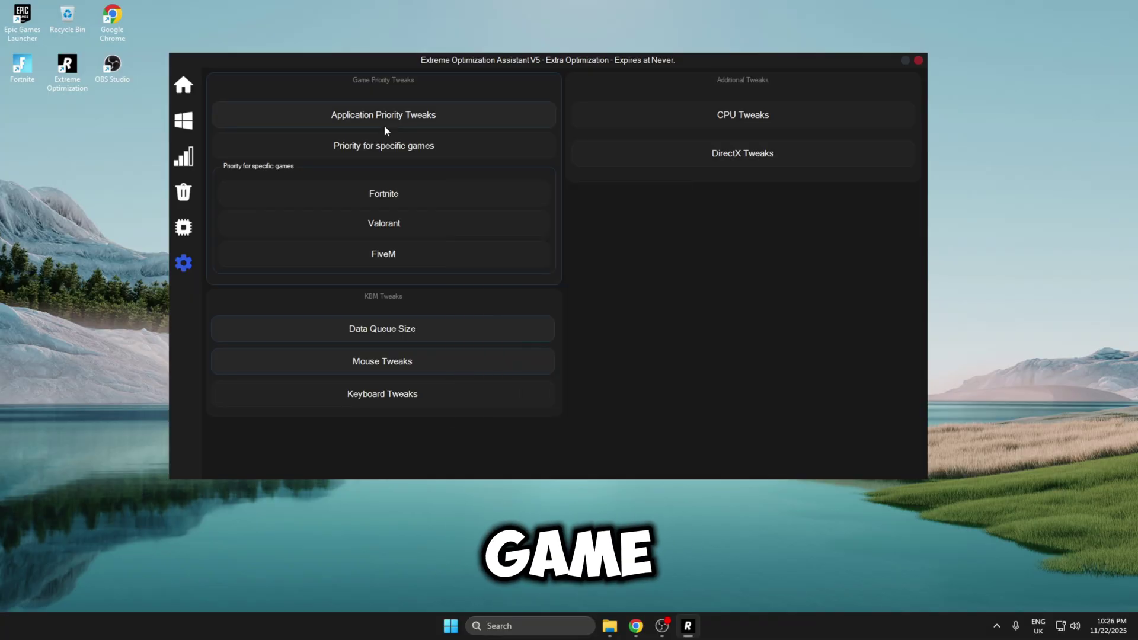
{"action": "left_click", "coordinate": [383, 147]}
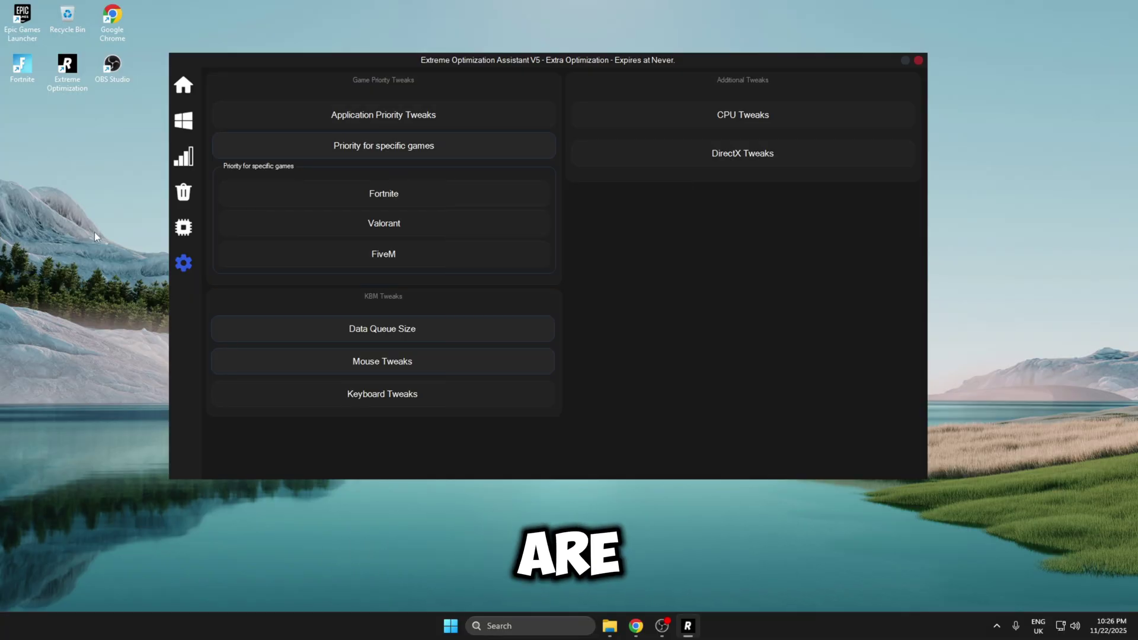
{"action": "left_click", "coordinate": [211, 84]}
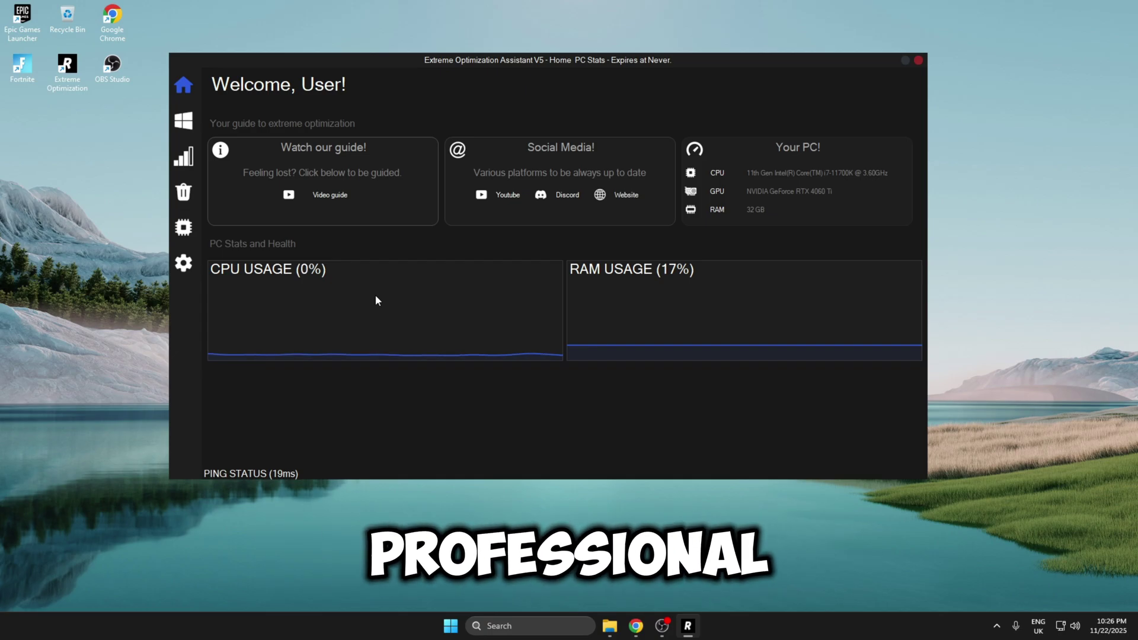
{"action": "mouse_move", "coordinate": [226, 130]}
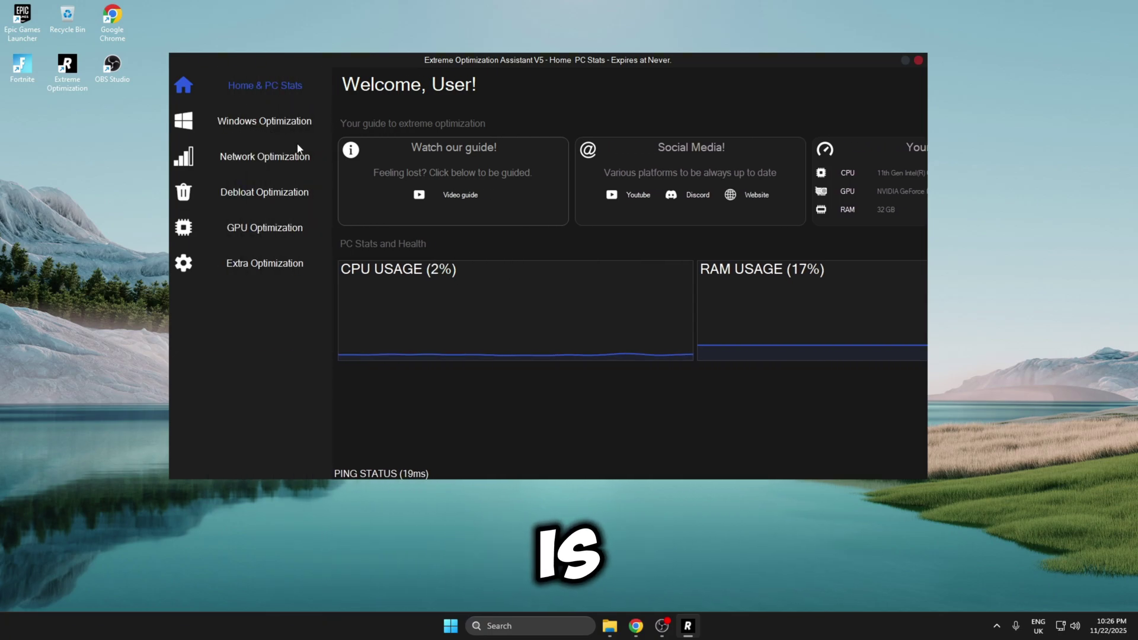
- Launch Fortnite and start a private Pandvil 1v1 Simplistic match
{"action": "double_click", "coordinate": [23, 66]}
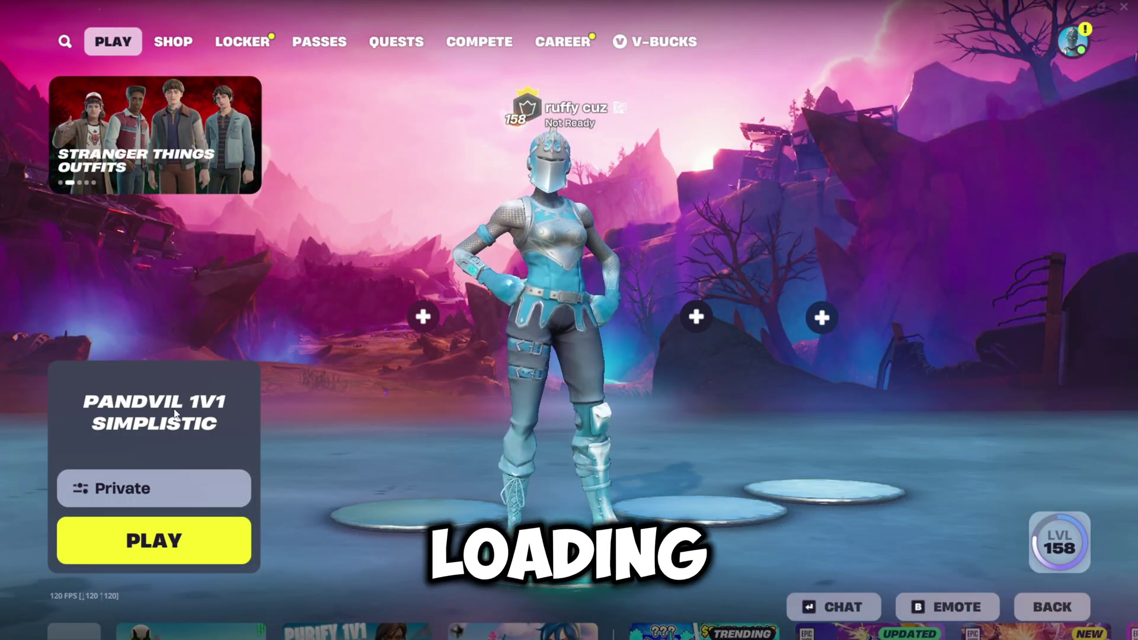
{"action": "left_click", "coordinate": [180, 544]}
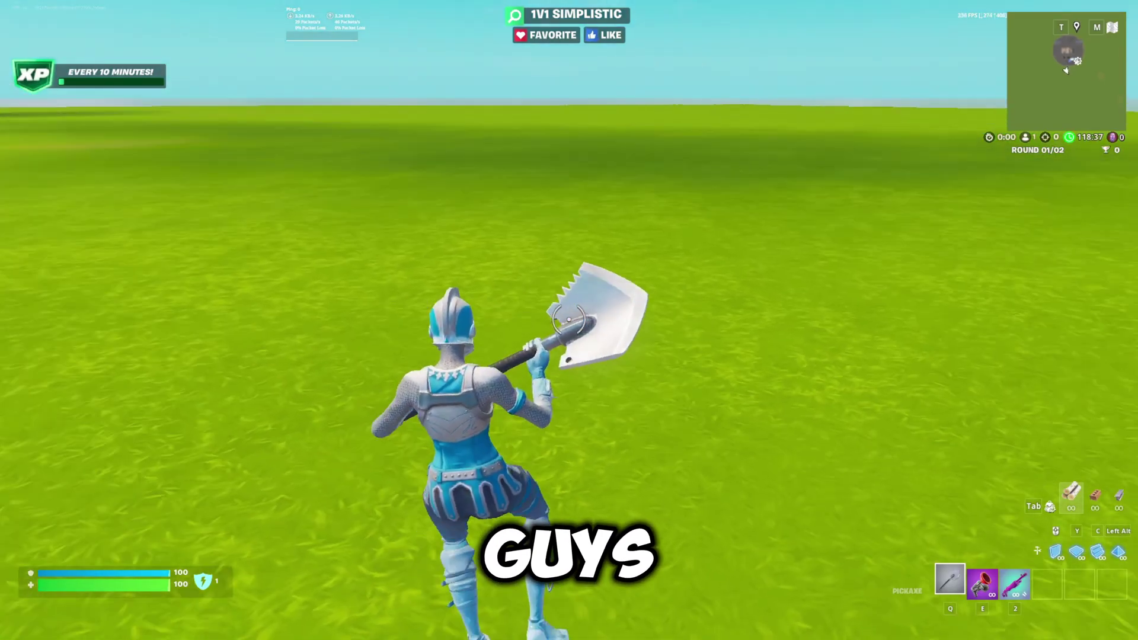
- Move and crouch the character around the 1v1 Simplistic map to check the in-game FPS counter
{"action": "key", "text": "ctrl"}
{"action": "key", "text": "a"}
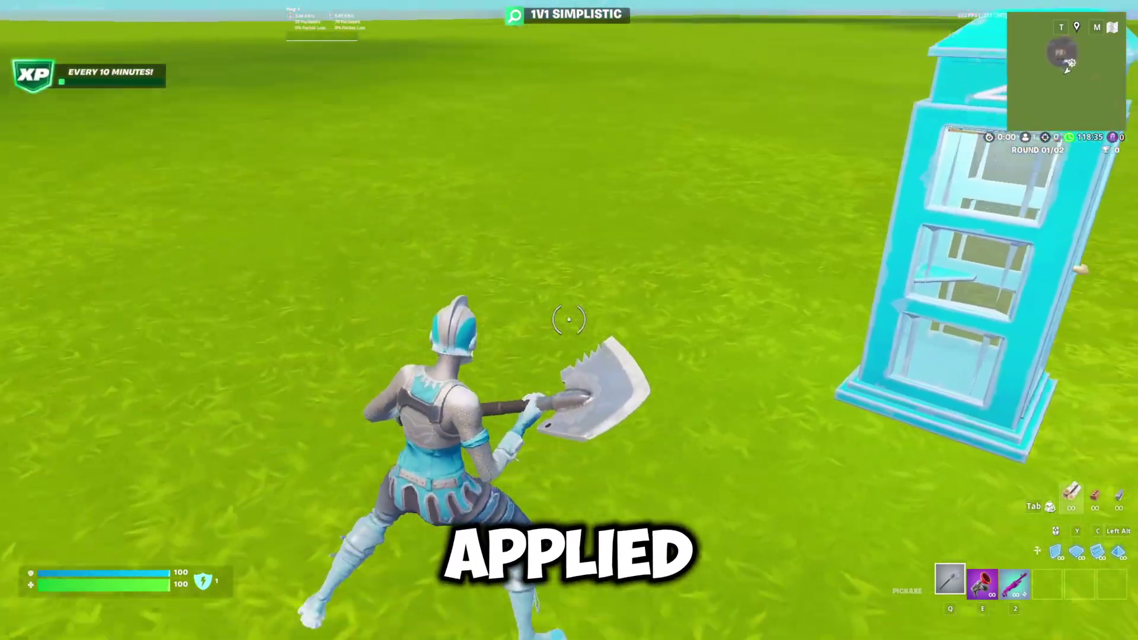
{"action": "key", "text": "ctrl"}
{"action": "key", "text": "ctrl"}
{"action": "key", "text": "ctrl"}
{"action": "key", "text": "ctrl"}
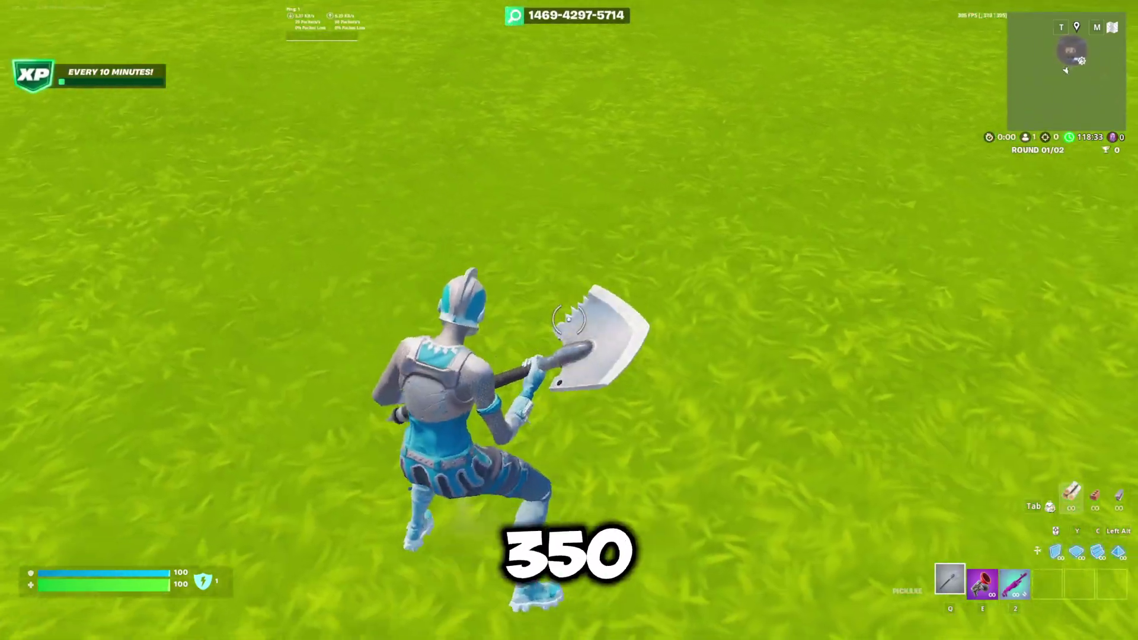
{"action": "key", "text": "ctrl"}
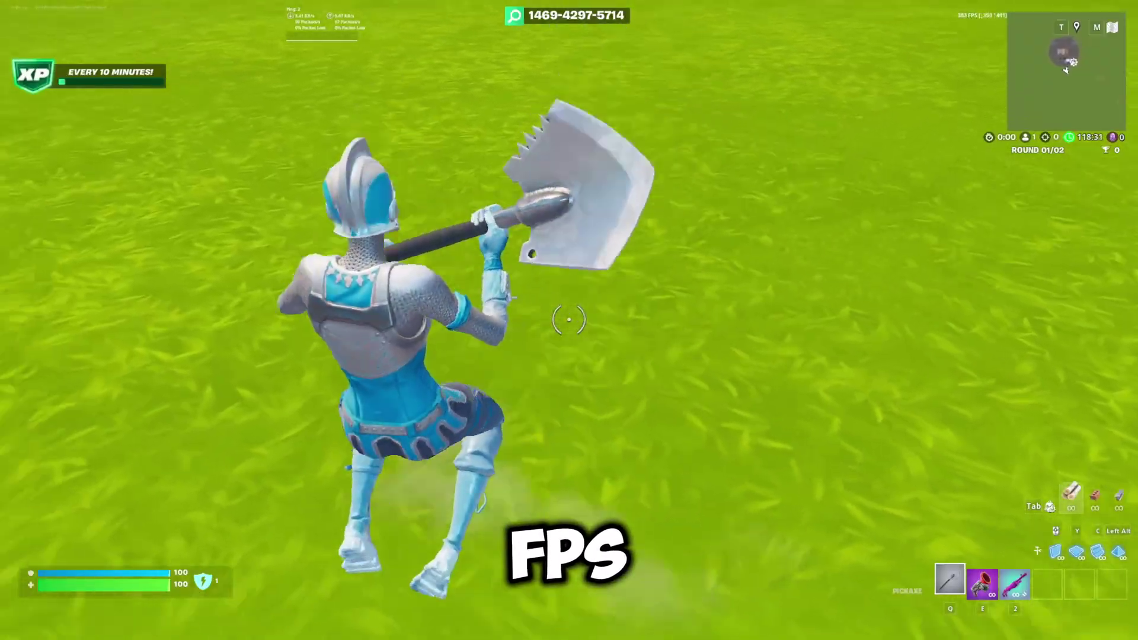
{"action": "key", "text": "ctrl"}
{"action": "key", "text": "w"}
{"action": "key", "text": "ctrl"}
{"action": "key", "text": "ctrl"}
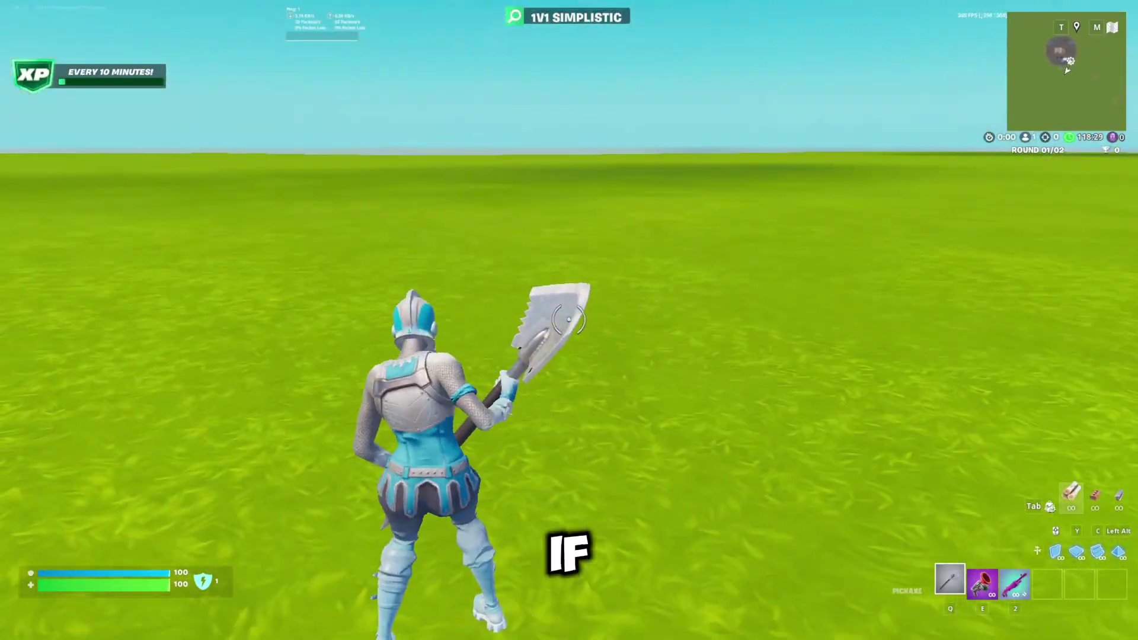
{"action": "key", "text": "w"}
{"action": "key", "text": "w"}
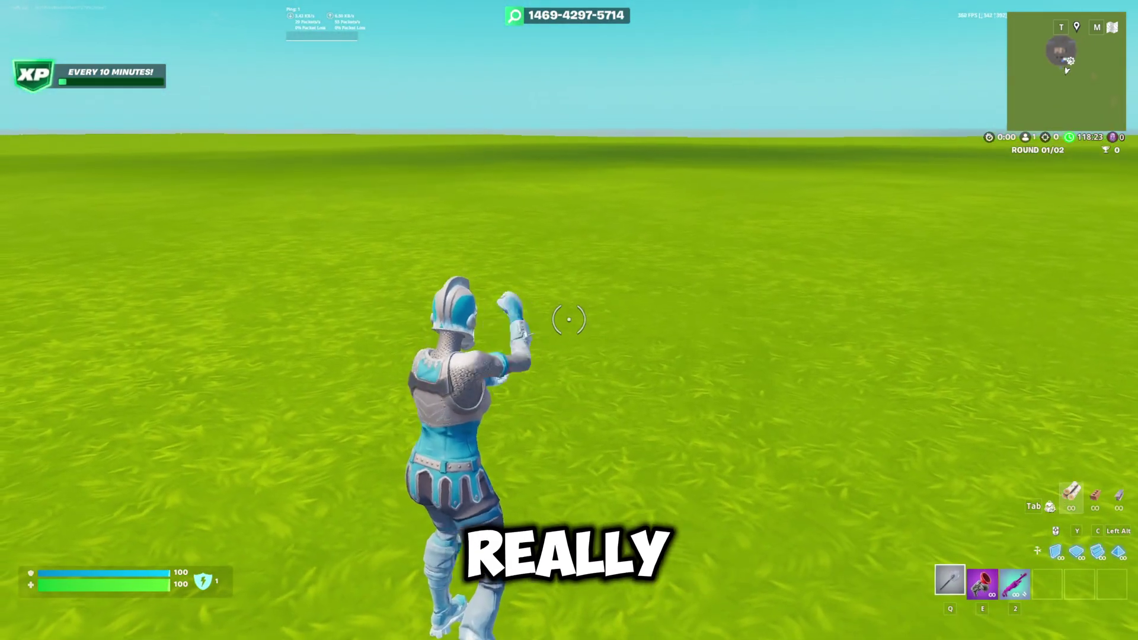
{"action": "key", "text": "d"}
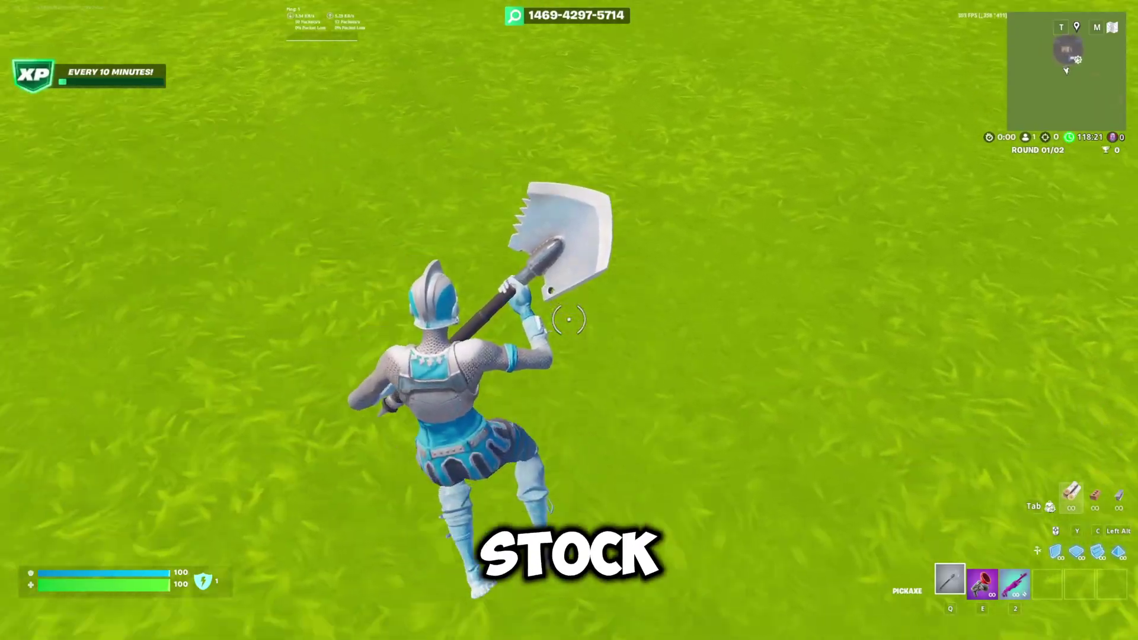
{"action": "key", "text": "d"}
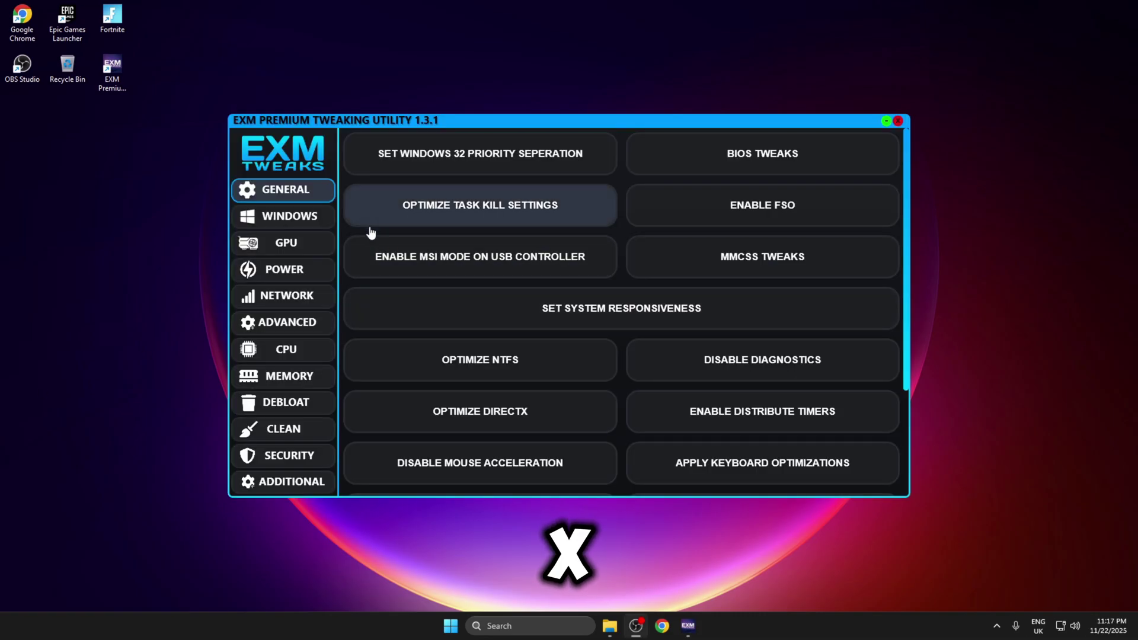
- In EXM Premium Tweaking Utility, look through the Windows, GPU, Power, Network, CPU, Memory, Debloat, Clean, Security and Additional categories
{"action": "left_click", "coordinate": [281, 220]}
{"action": "left_click", "coordinate": [284, 244]}
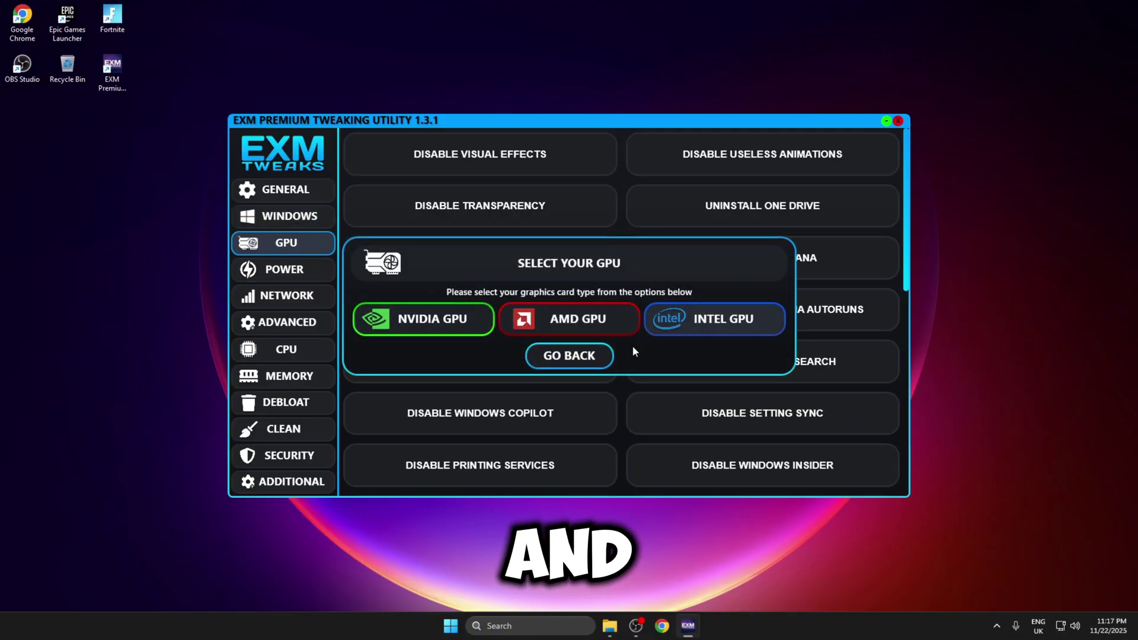
{"action": "left_click", "coordinate": [592, 356]}
{"action": "left_click", "coordinate": [323, 278]}
{"action": "left_click", "coordinate": [536, 356]}
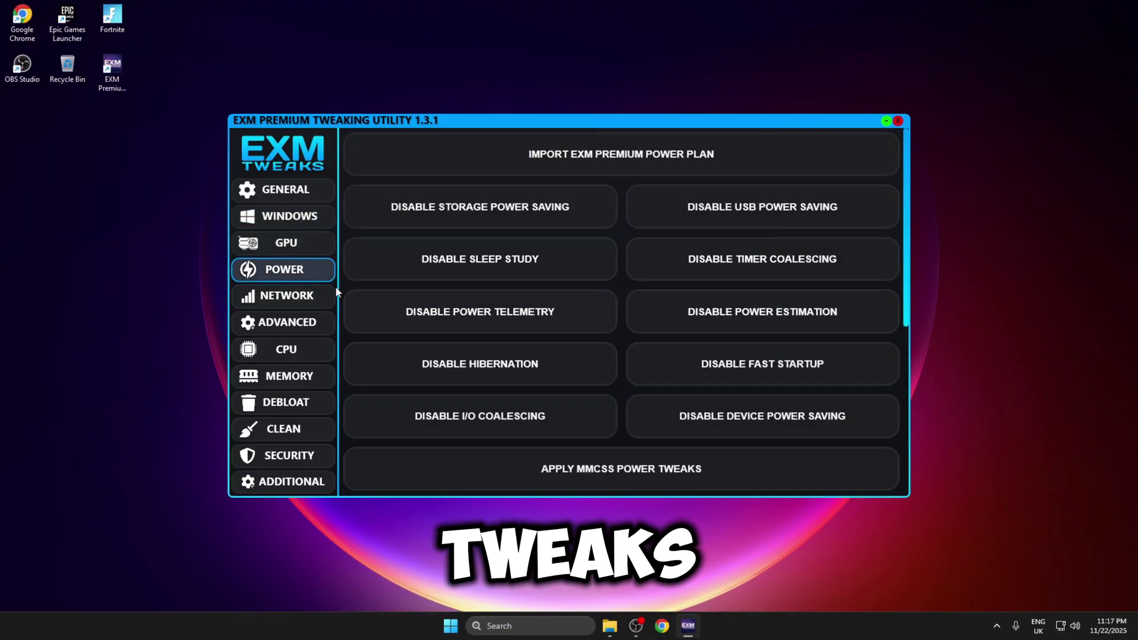
{"action": "left_click", "coordinate": [308, 293]}
{"action": "left_click", "coordinate": [286, 349]}
{"action": "left_click", "coordinate": [286, 376]}
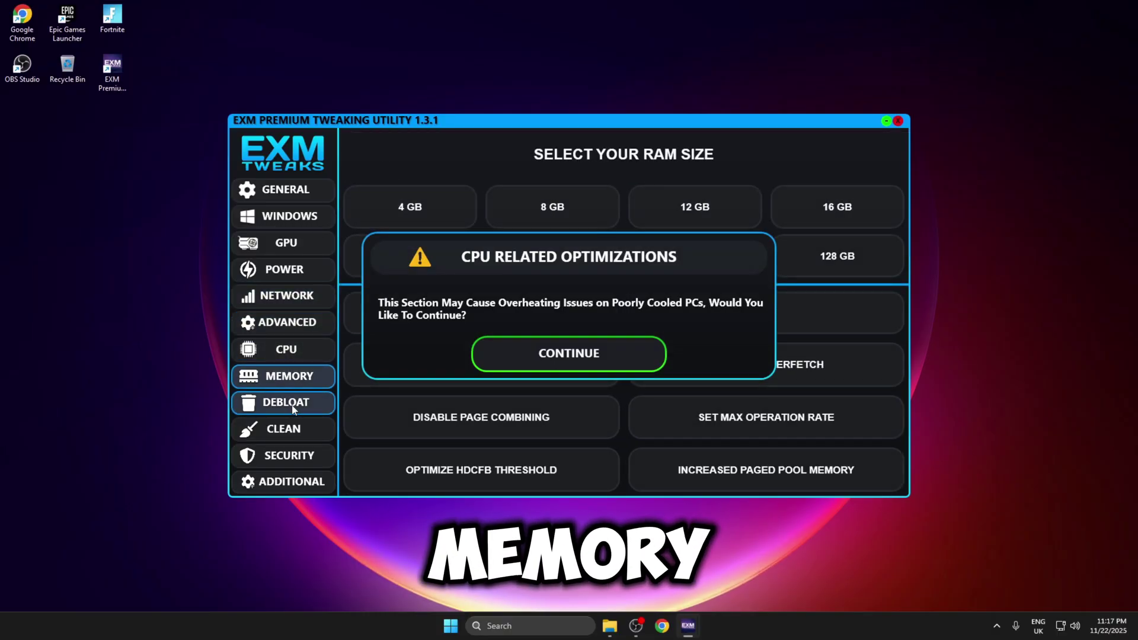
{"action": "left_click", "coordinate": [290, 404]}
{"action": "left_click", "coordinate": [287, 430]}
{"action": "left_click", "coordinate": [296, 458]}
{"action": "left_click", "coordinate": [293, 482]}
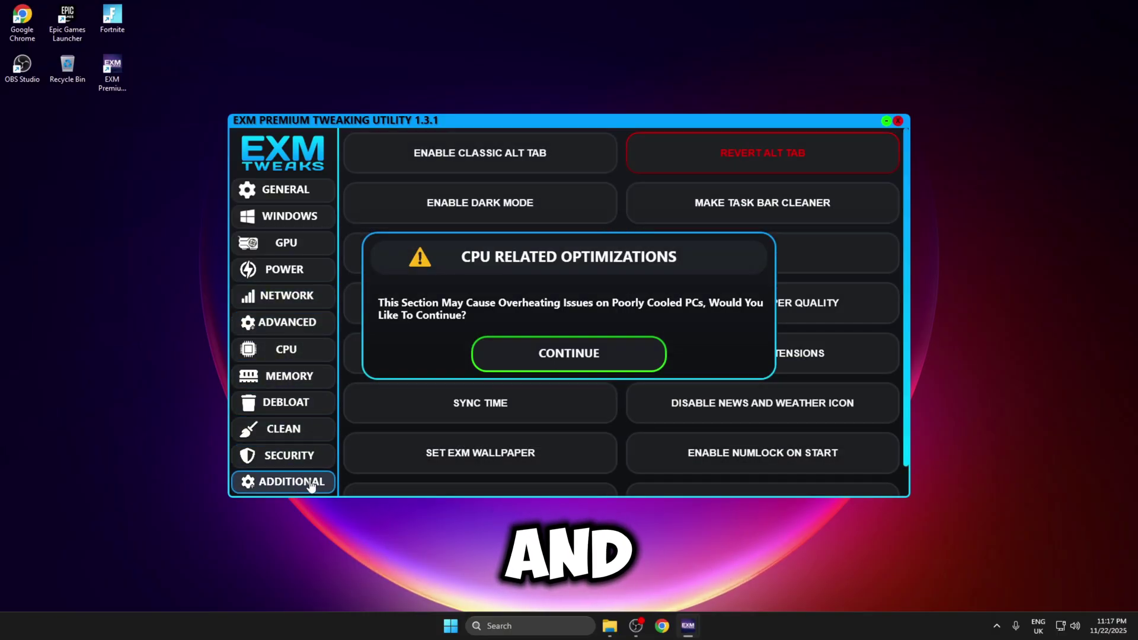
{"action": "left_click", "coordinate": [554, 355]}
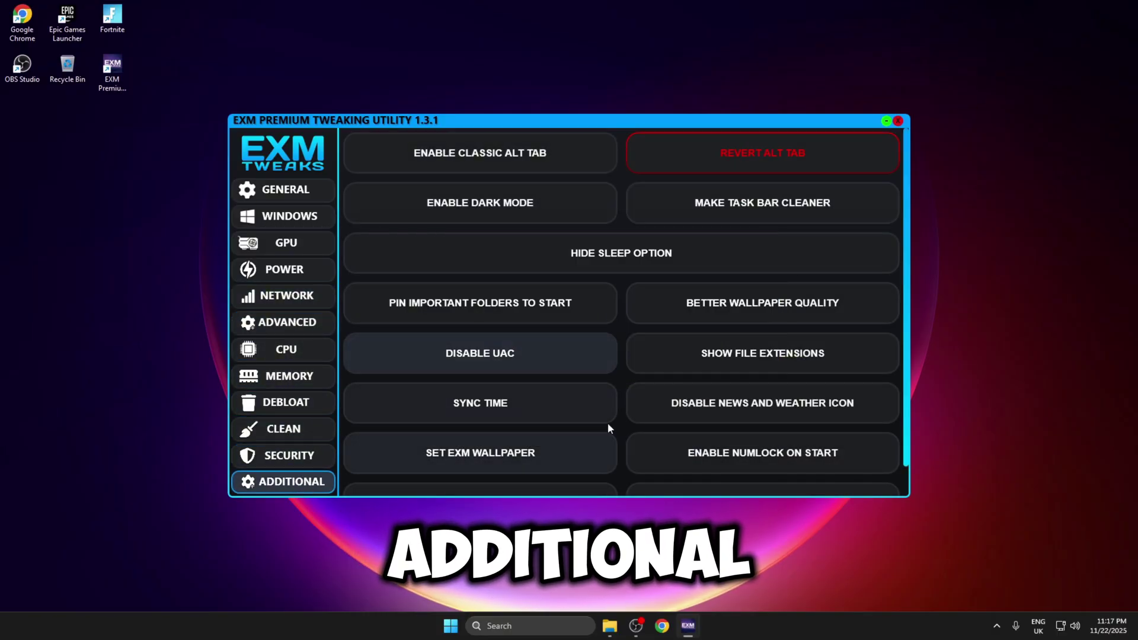
- Apply the Set Windows 32 Priority Separation optimization from the General category
{"action": "left_click", "coordinate": [295, 201]}
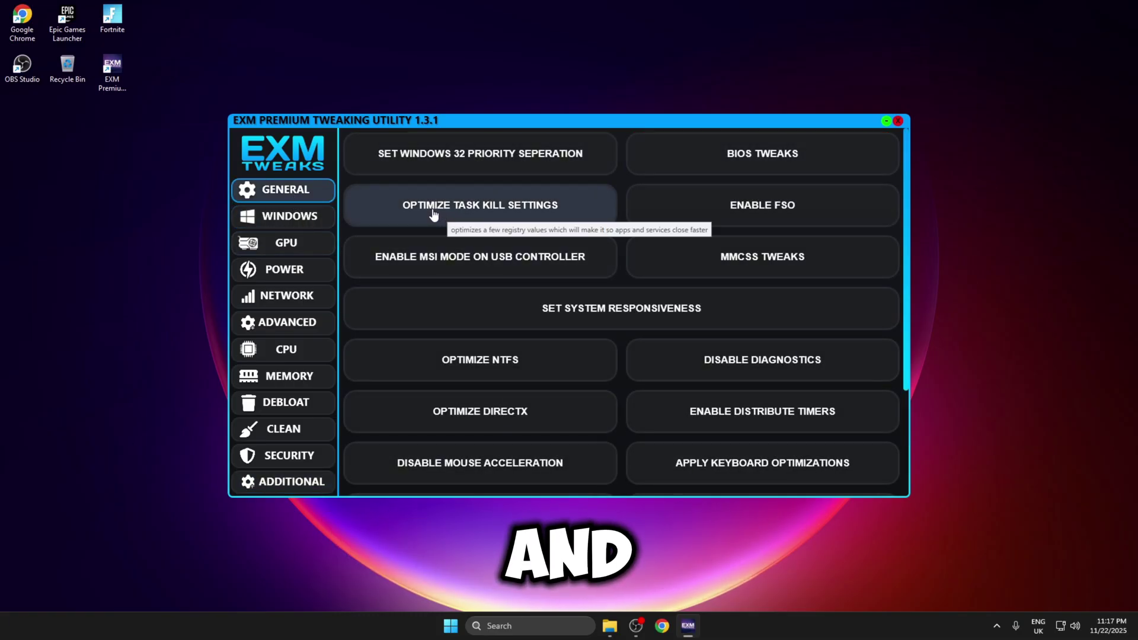
{"action": "left_click", "coordinate": [450, 156]}
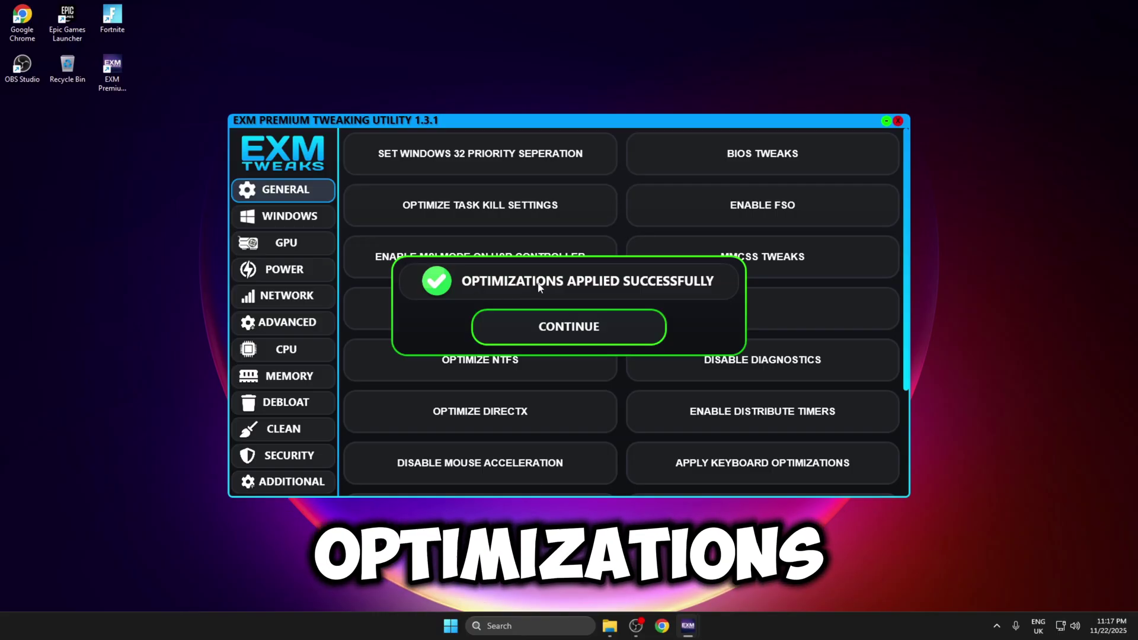
{"action": "left_click", "coordinate": [580, 325]}
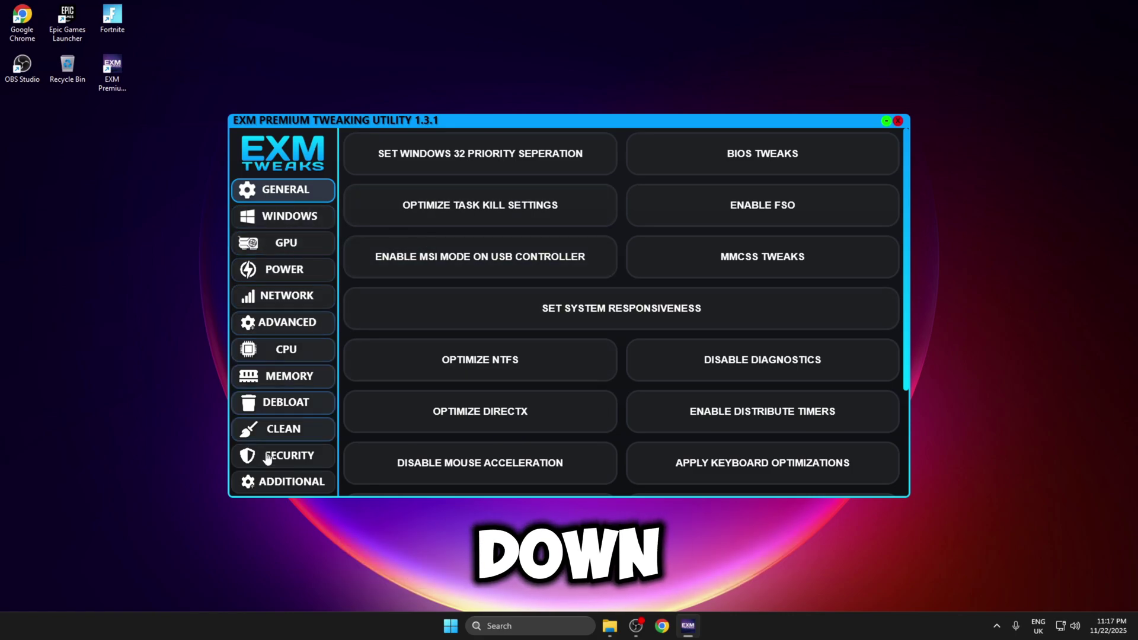
- Review the remaining General tweaks, the Windows tweaks and the graphics card choices in the GPU category
{"action": "scroll", "coordinate": [578, 407], "scroll_direction": "down", "scroll_amount": 5}
{"action": "scroll", "coordinate": [457, 399], "scroll_direction": "up", "scroll_amount": 4}
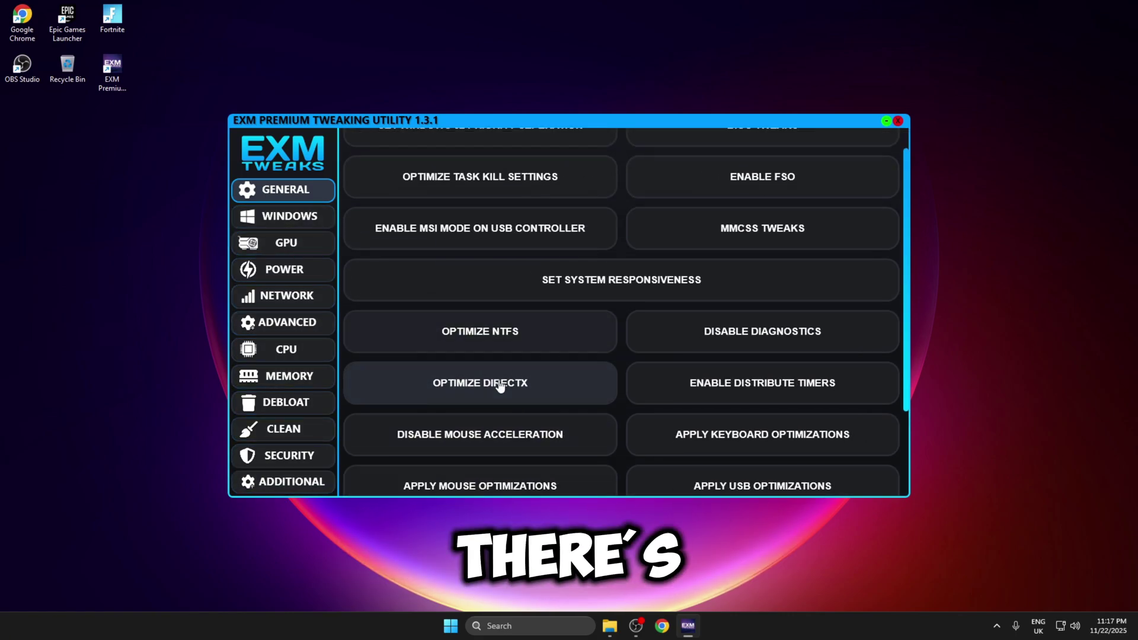
{"action": "scroll", "coordinate": [500, 387], "scroll_direction": "up", "scroll_amount": 1}
{"action": "left_click", "coordinate": [302, 219]}
{"action": "scroll", "coordinate": [533, 343], "scroll_direction": "down", "scroll_amount": 6}
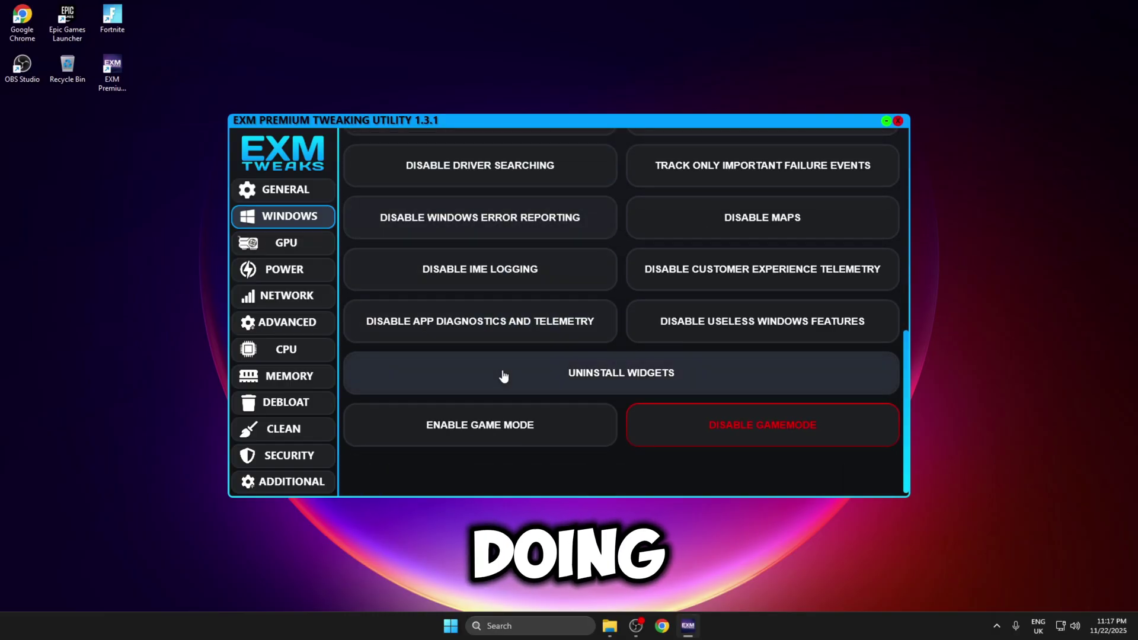
{"action": "left_click", "coordinate": [287, 243]}
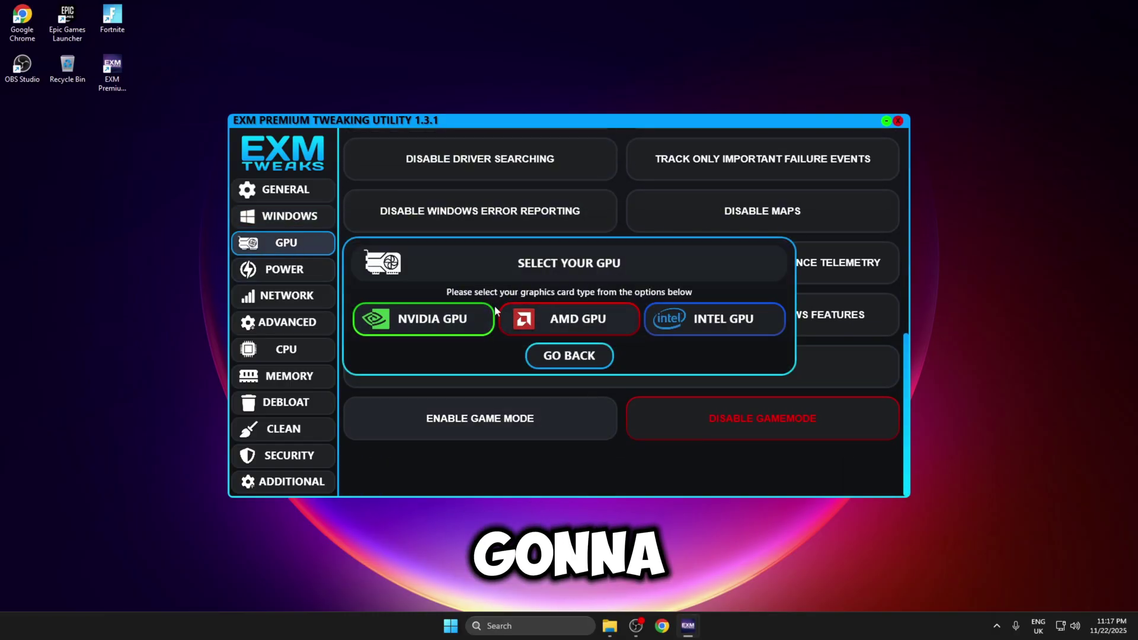
{"action": "left_click", "coordinate": [586, 363]}
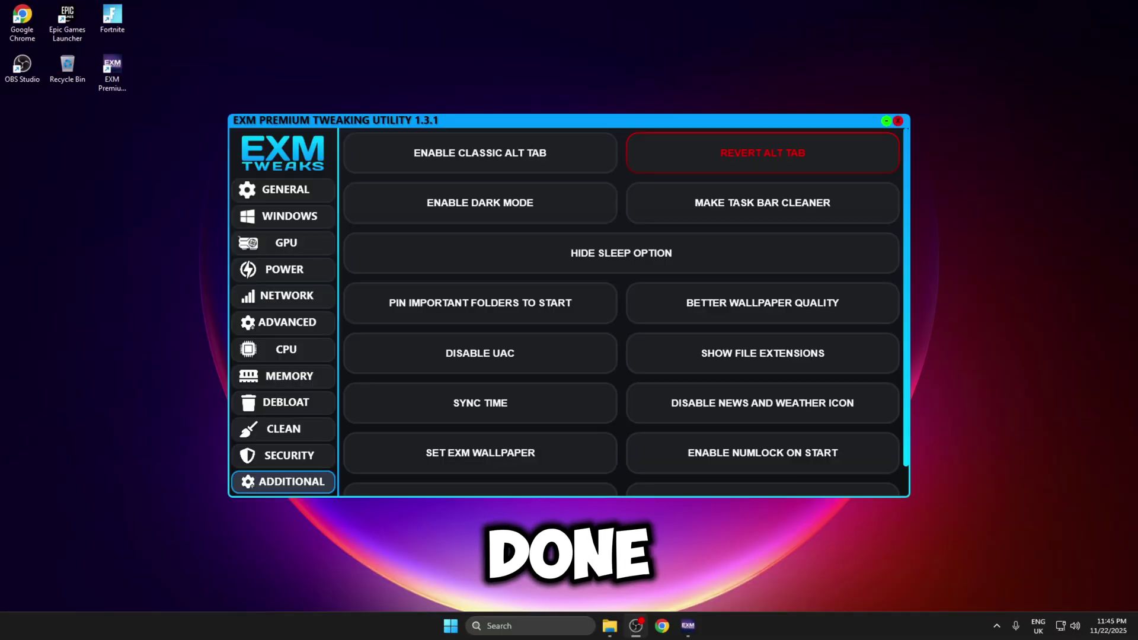
- Return to the General category, close the EXM utility, and start a private Pandvil 1v1 Simplistic match in Fortnite
{"action": "left_click", "coordinate": [284, 190]}
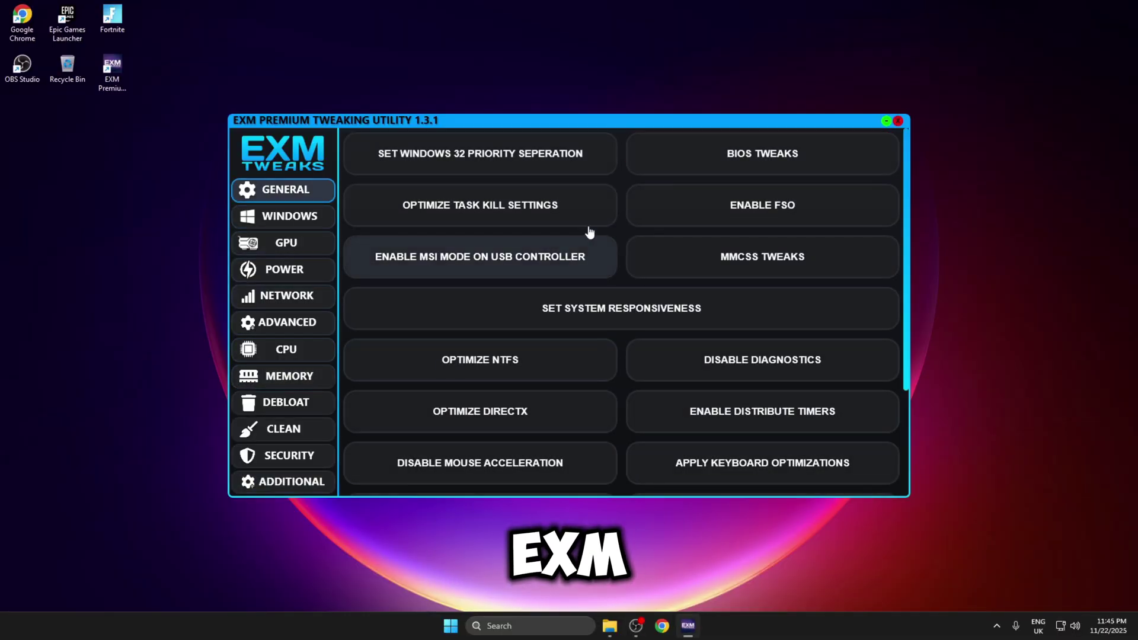
{"action": "left_click", "coordinate": [897, 121]}
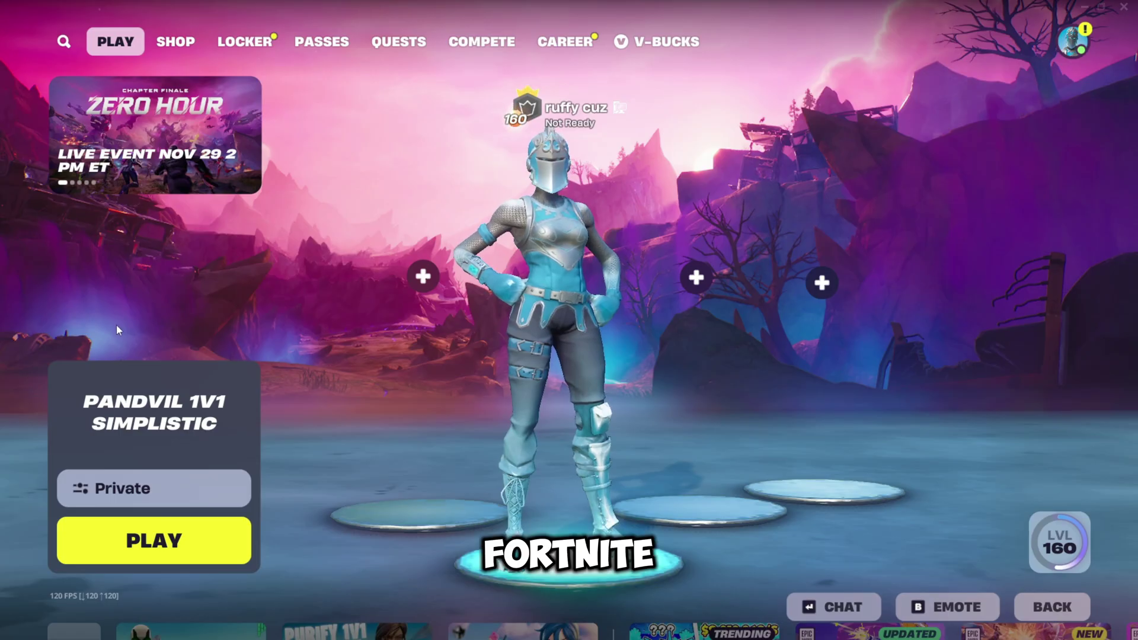
{"action": "left_click", "coordinate": [182, 533]}
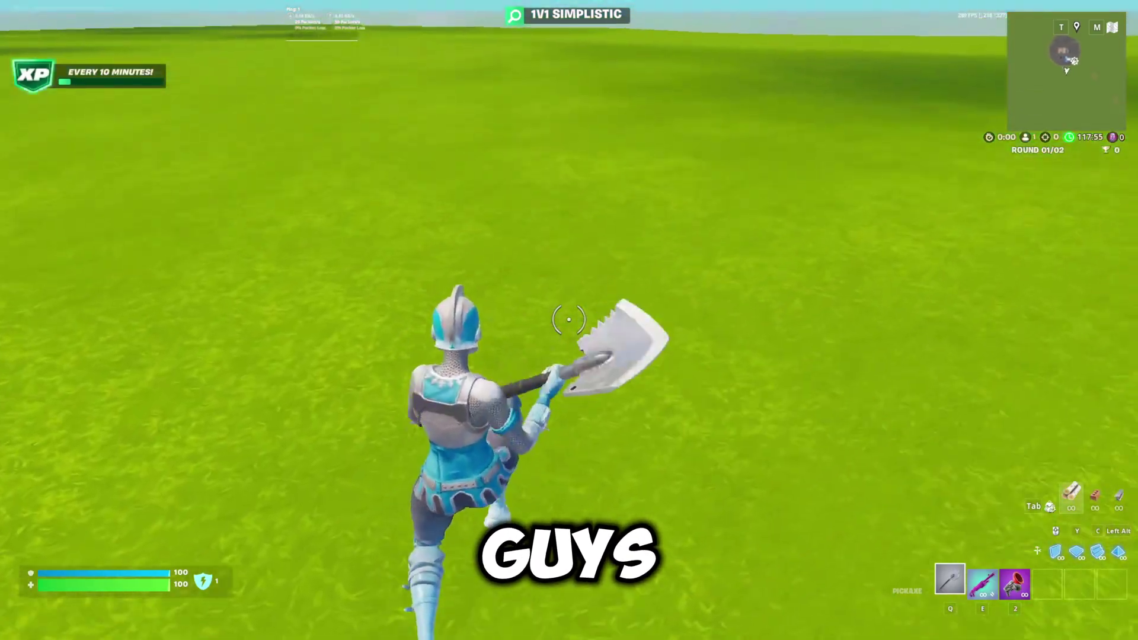
- Move around the map while swapping repeatedly between the second-slot weapon and the pickaxe to check the FPS counter
{"action": "key", "text": "e"}
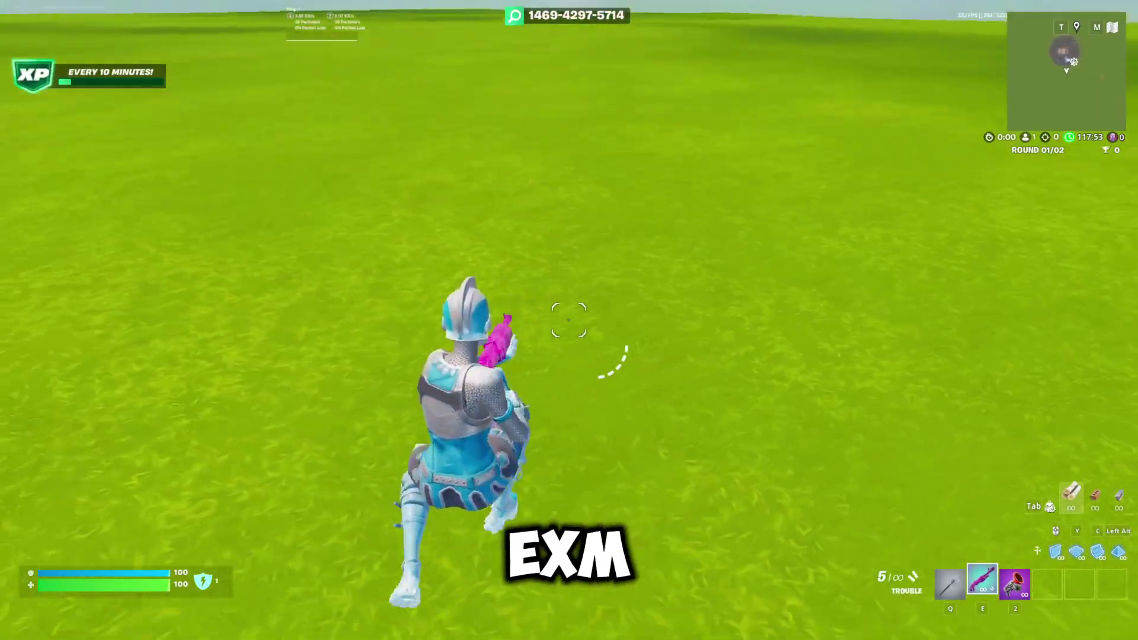
{"action": "key", "text": "q"}
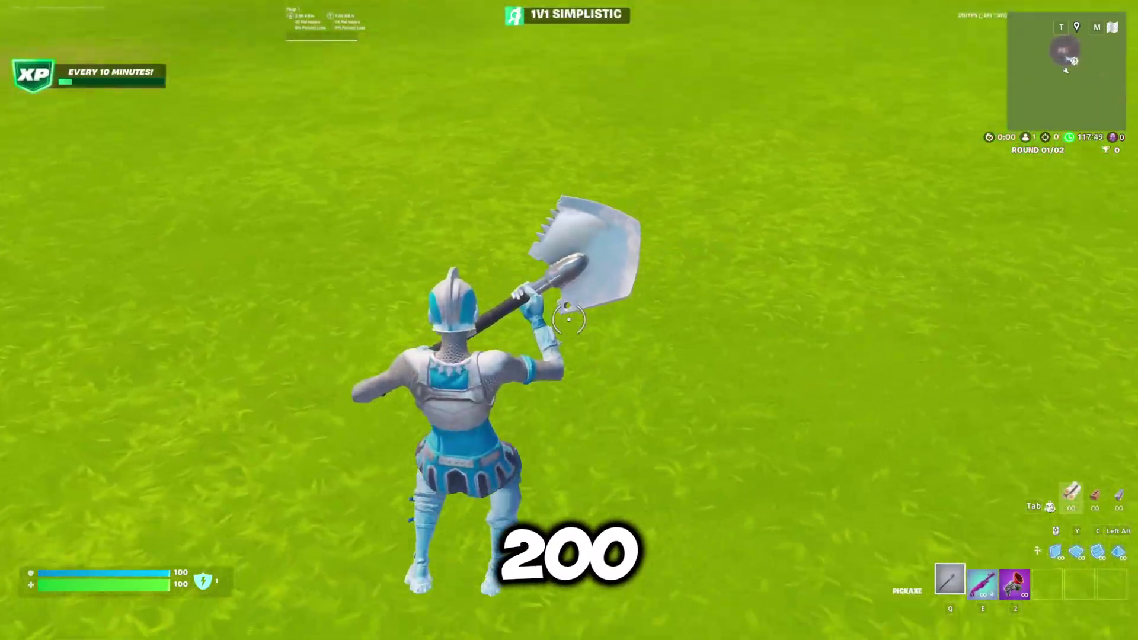
{"action": "key", "text": "w"}
{"action": "key", "text": "ctrl"}
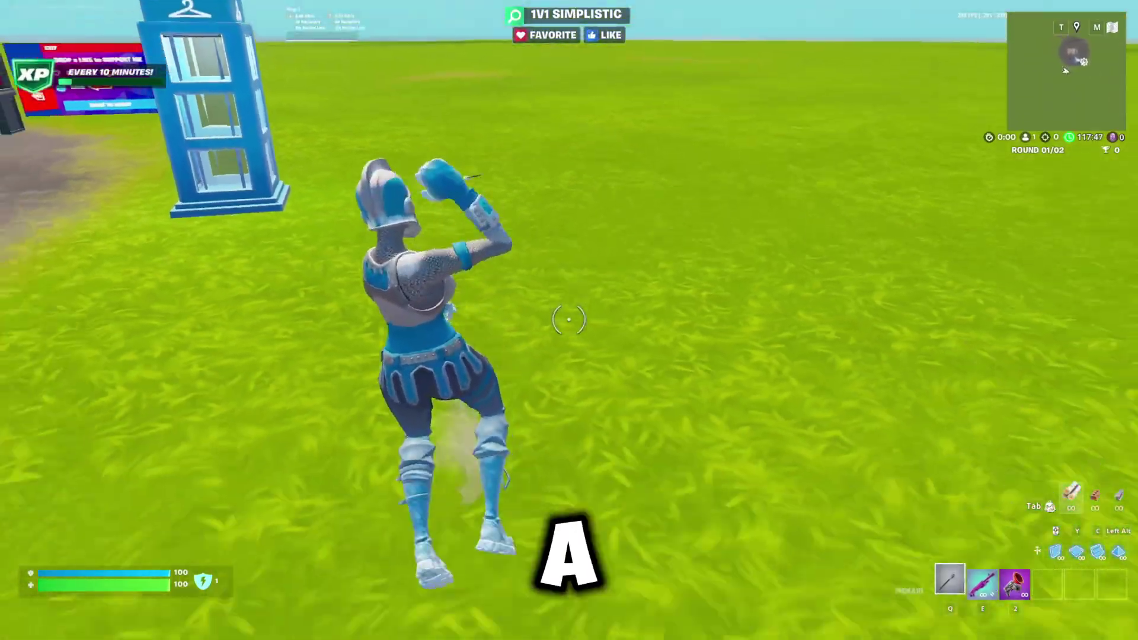
{"action": "key", "text": "ctrl"}
{"action": "key", "text": "e"}
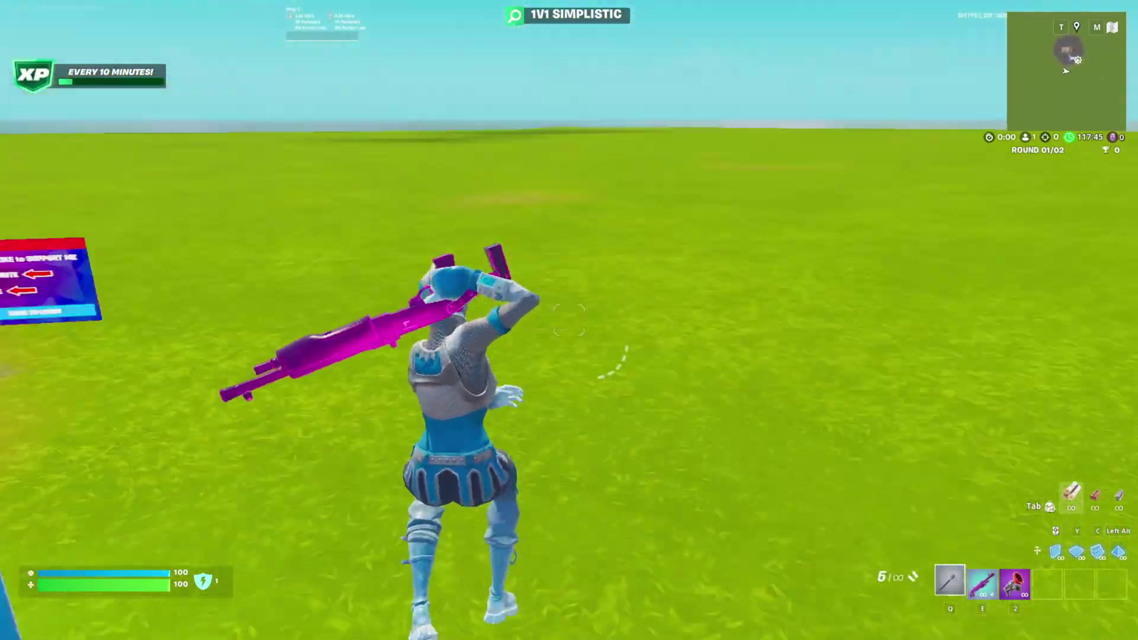
{"action": "key", "text": "q"}
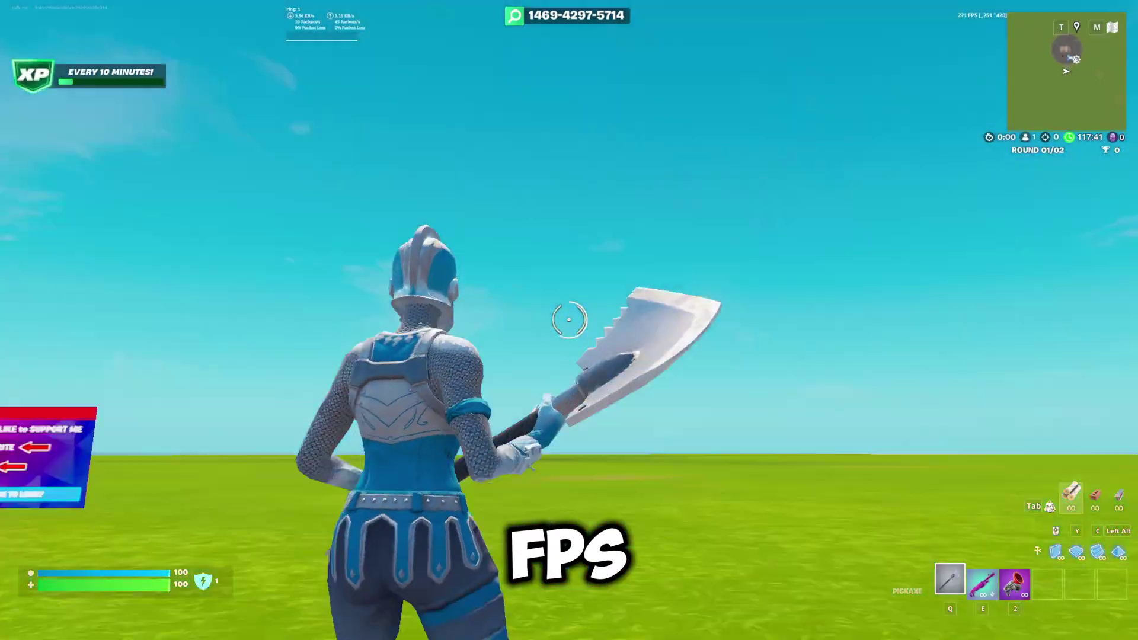
{"action": "key", "text": "e"}
{"action": "key", "text": "q"}
{"action": "key", "text": "e"}
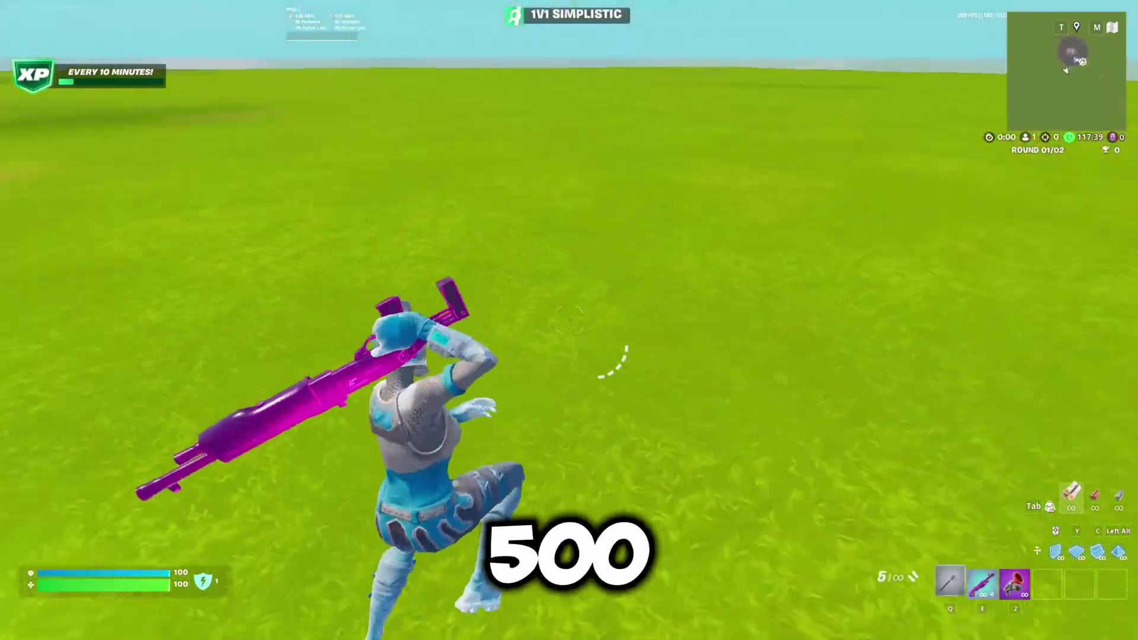
{"action": "key", "text": "q"}
{"action": "key", "text": "e"}
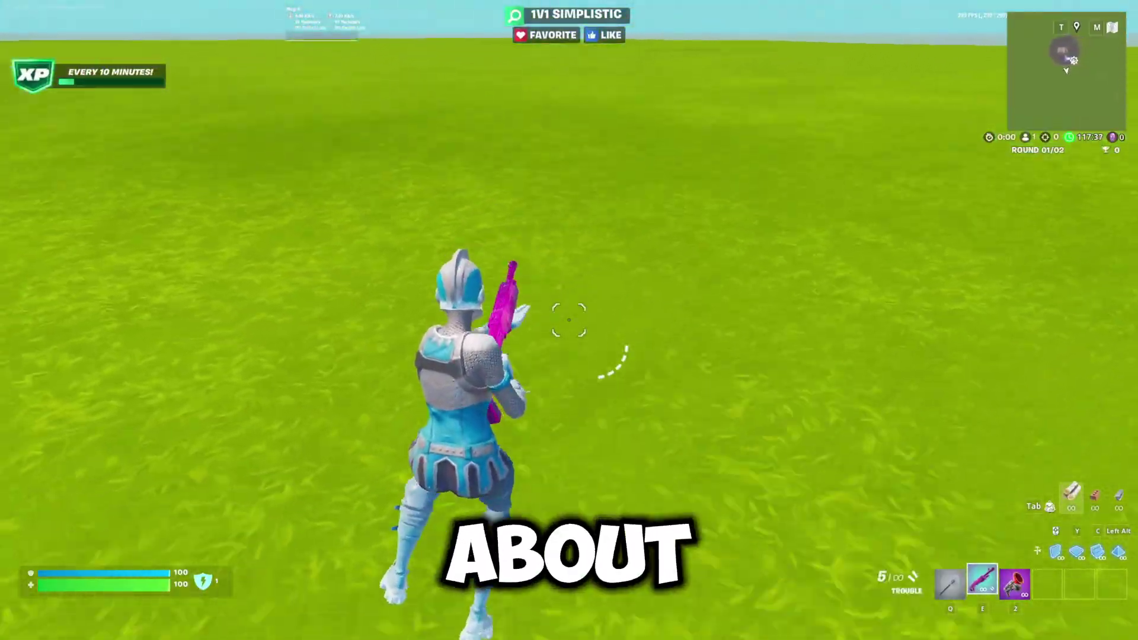
{"action": "key", "text": "q"}
{"action": "key", "text": "e"}
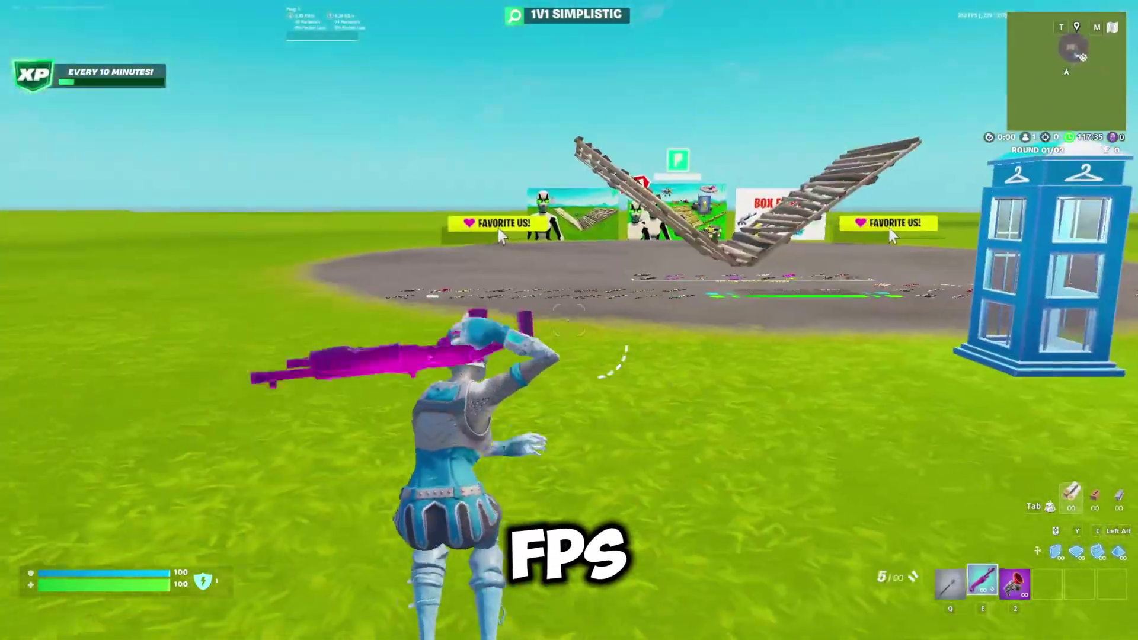
{"action": "key", "text": "q"}
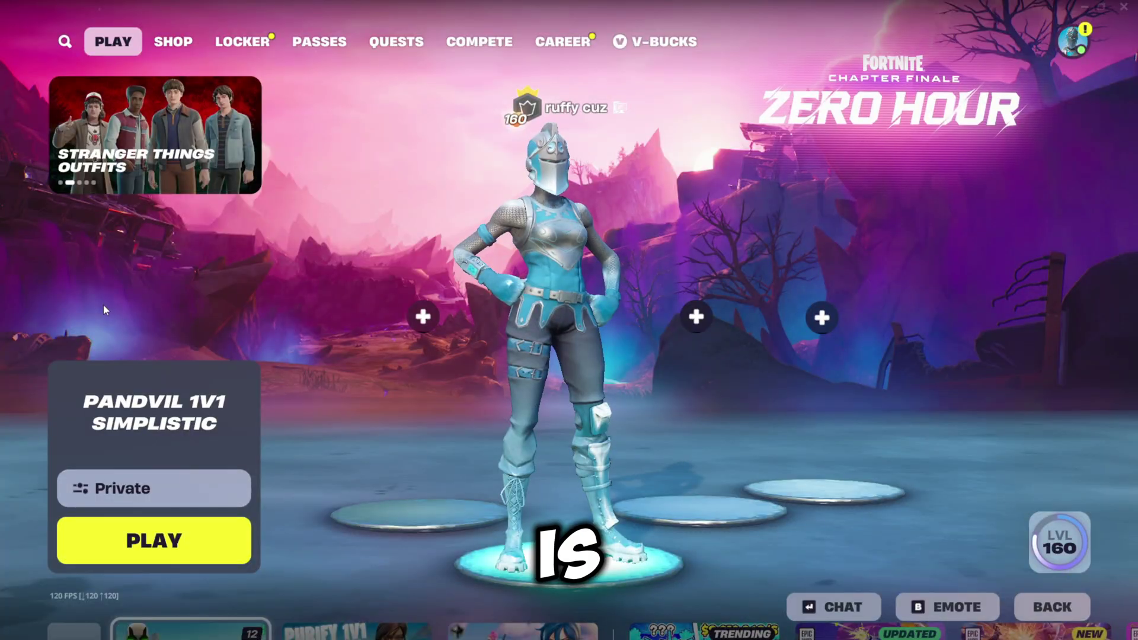